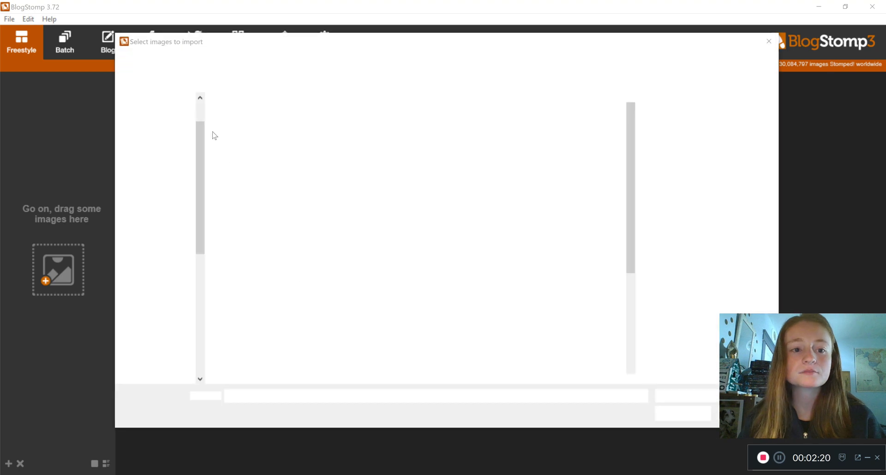
- Open the Favorites subfolder of the wedding dated 7 Nov 2020, inside the backup drive's 2020 folder, in the image import dialog
scroll(166, 139, "down", 3)
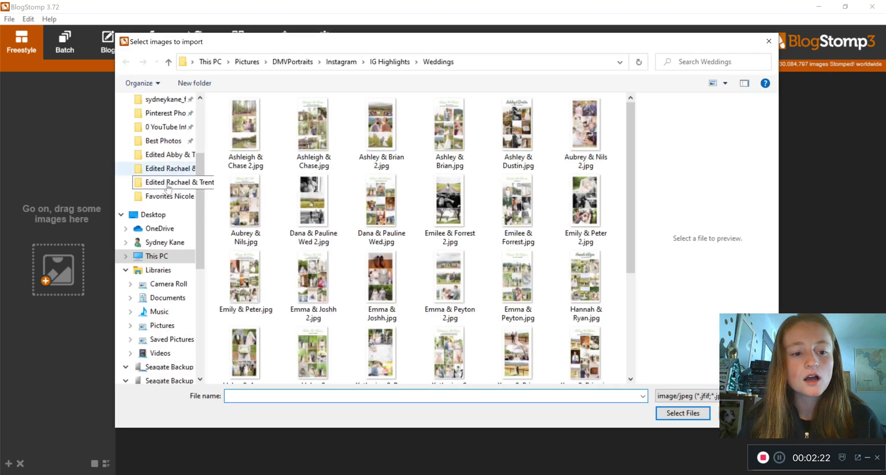
scroll(167, 187, "down", 3)
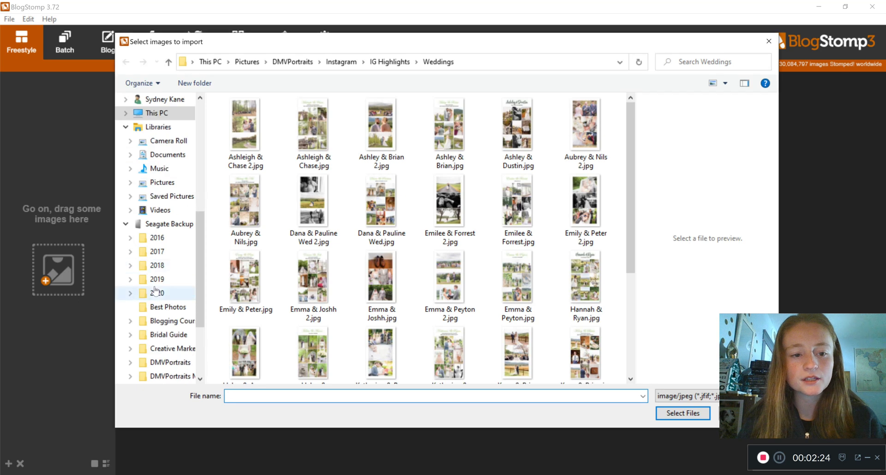
left_click(156, 291)
scroll(296, 269, "down", 8)
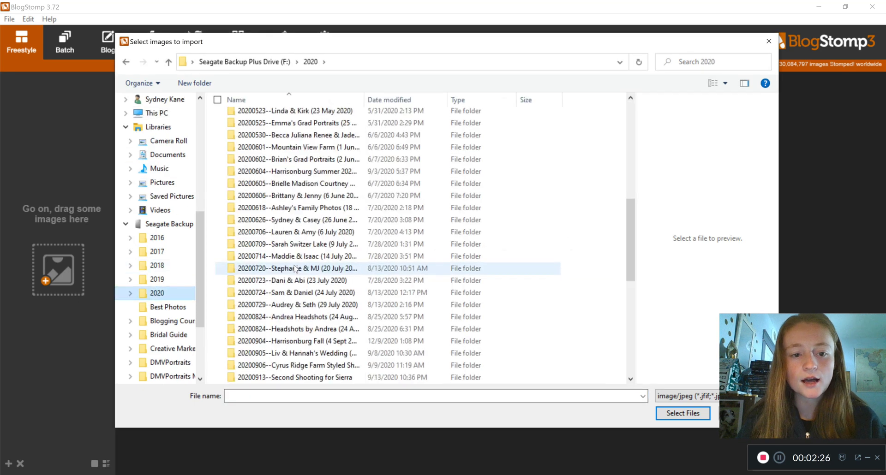
scroll(295, 269, "down", 9)
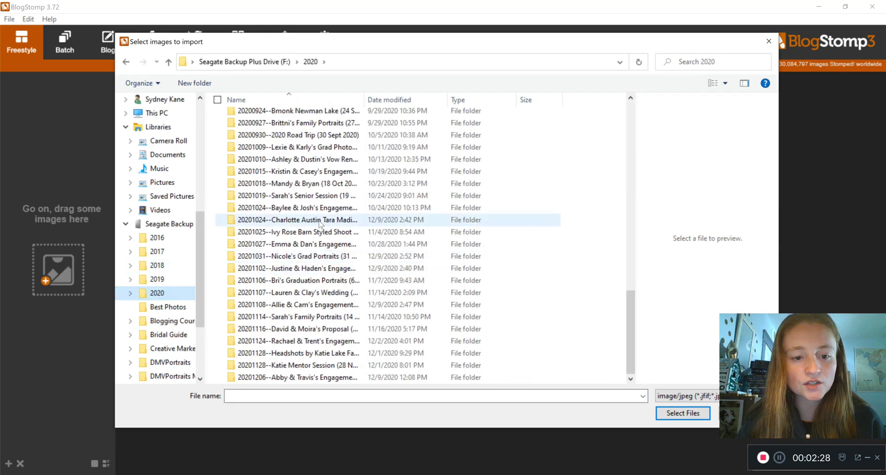
left_click(292, 294)
double_click(293, 294)
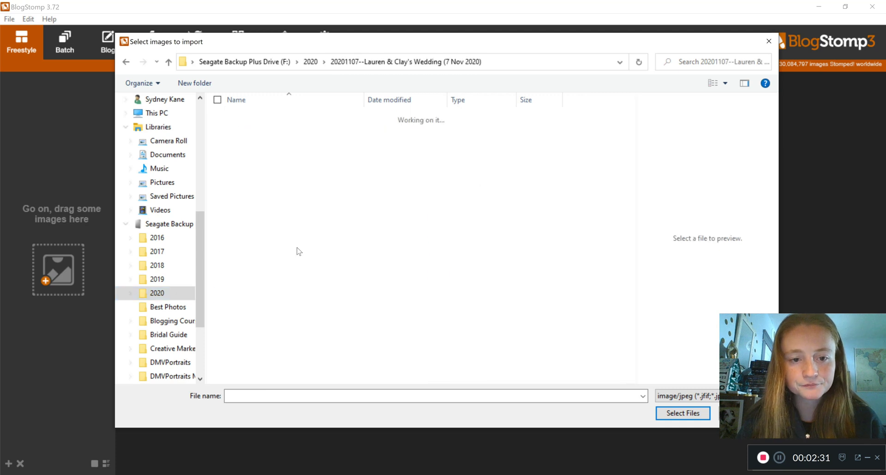
double_click(267, 191)
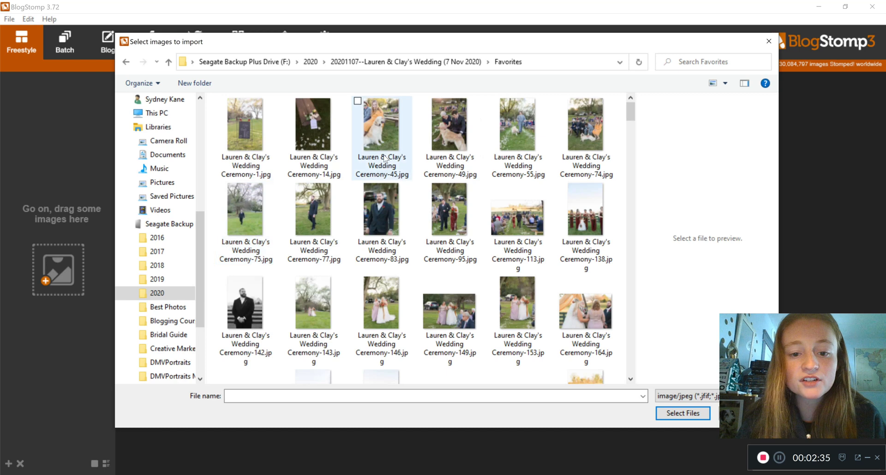
- Import the consecutive wedding photos from Portraits-4 through Portraits-49
scroll(384, 158, "down", 10)
scroll(382, 175, "down", 8)
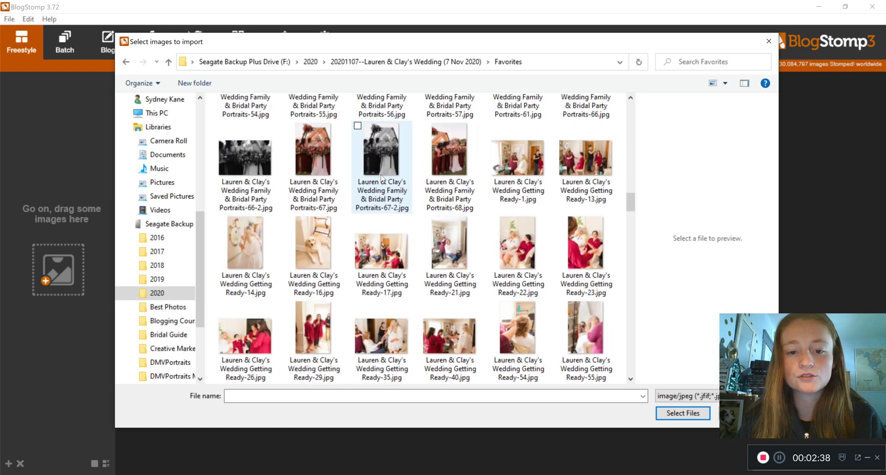
scroll(383, 178, "down", 10)
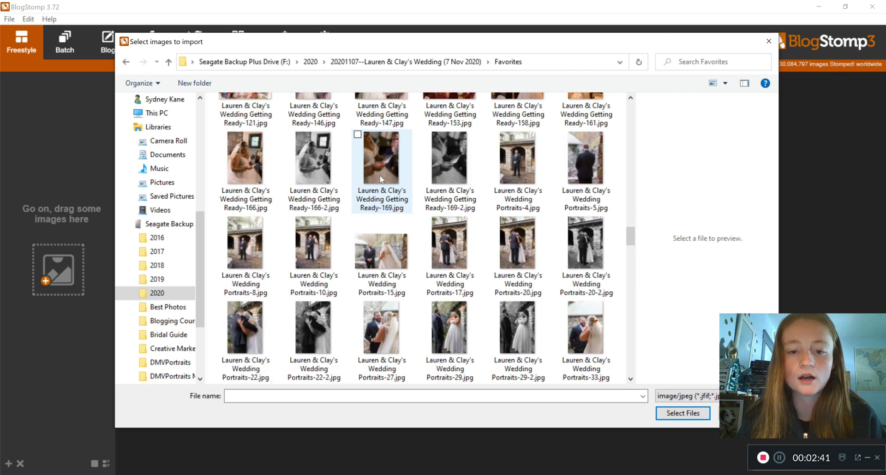
left_click(525, 170)
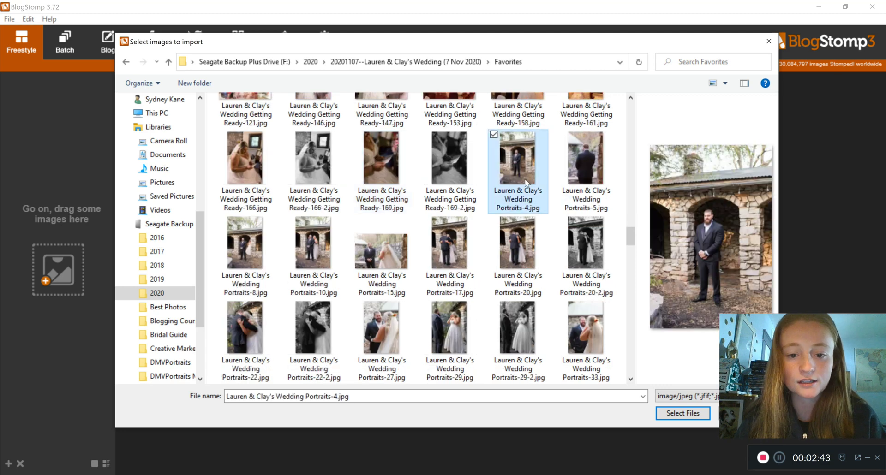
scroll(524, 176, "down", 2)
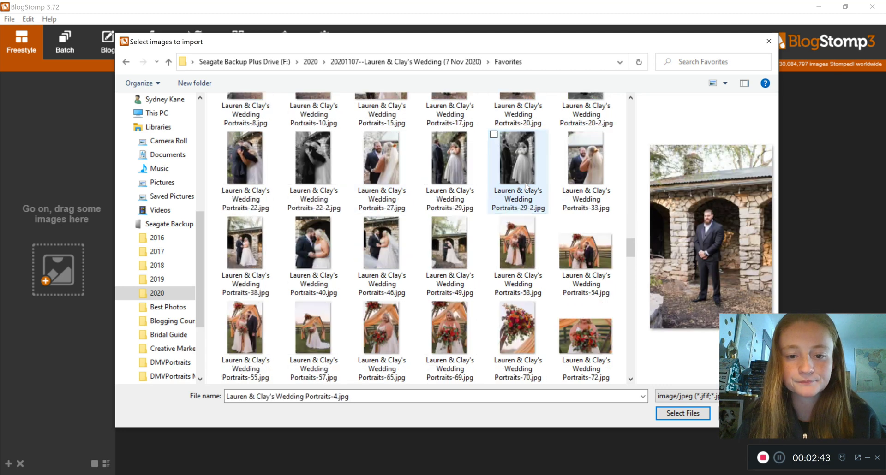
left_click(453, 248, "shift")
left_click(683, 413)
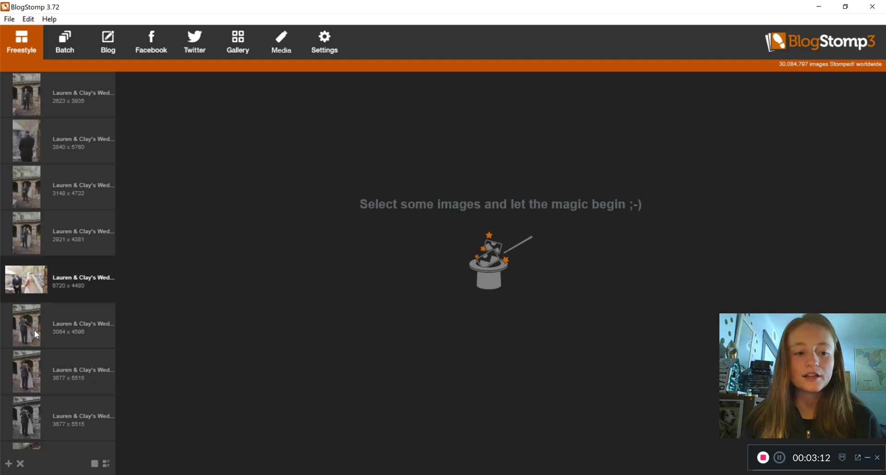
- Preview the first few imported photos one at a time, returning to the first groom portrait
left_click(63, 107)
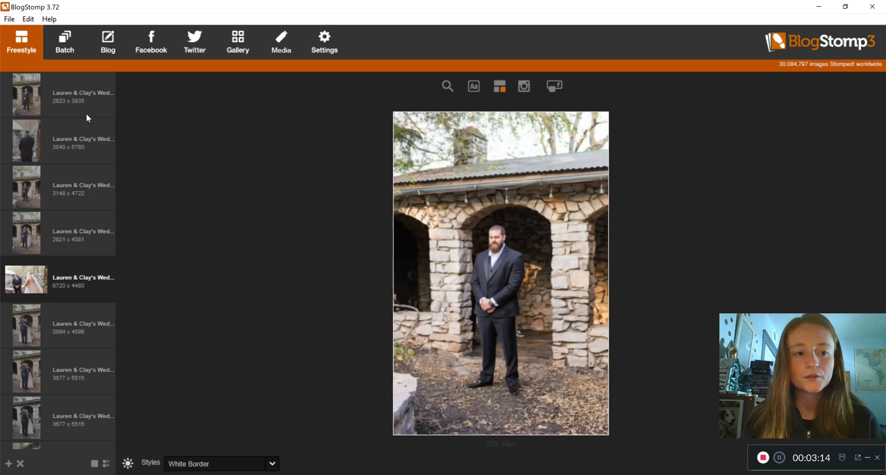
mouse_move(492, 287)
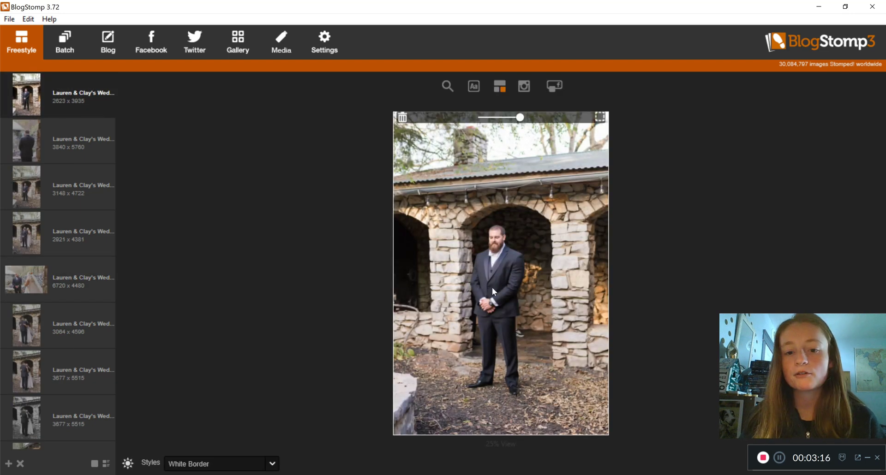
left_click(78, 145)
left_click(75, 181)
left_click(87, 85)
key("Down")
key("Down")
key("Up")
key("Down")
key("Up")
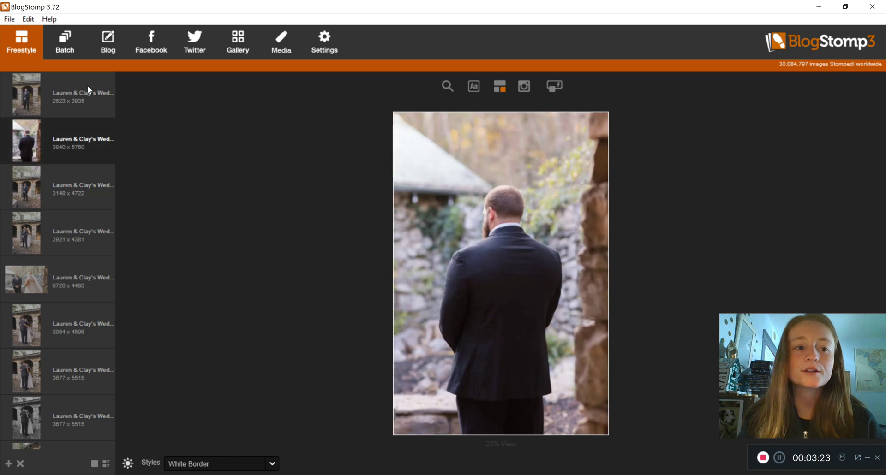
key("Up")
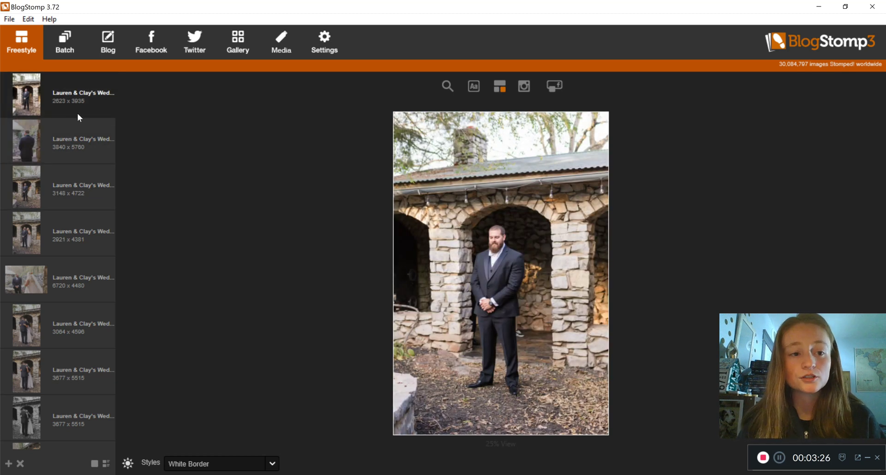
- Combine the first eight imported photos into one collage and apply the four-column grid layout with the landscape photo in its third column
left_click(77, 143, "ctrl")
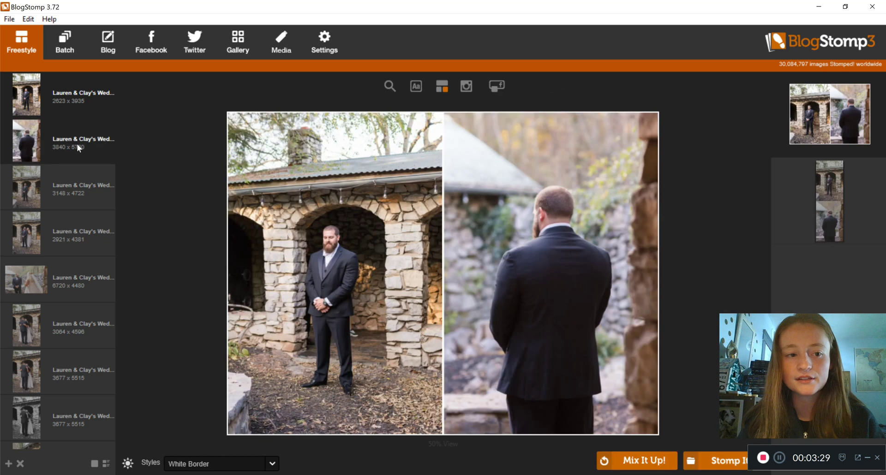
left_click(76, 365, "shift")
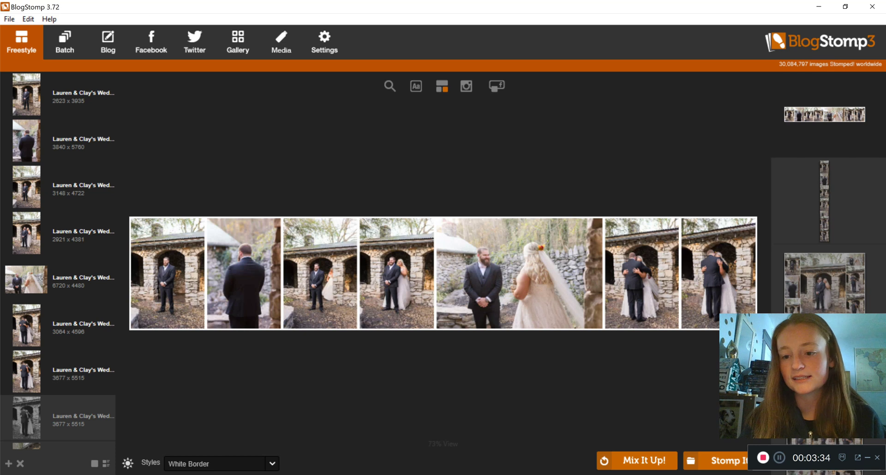
mouse_move(197, 291)
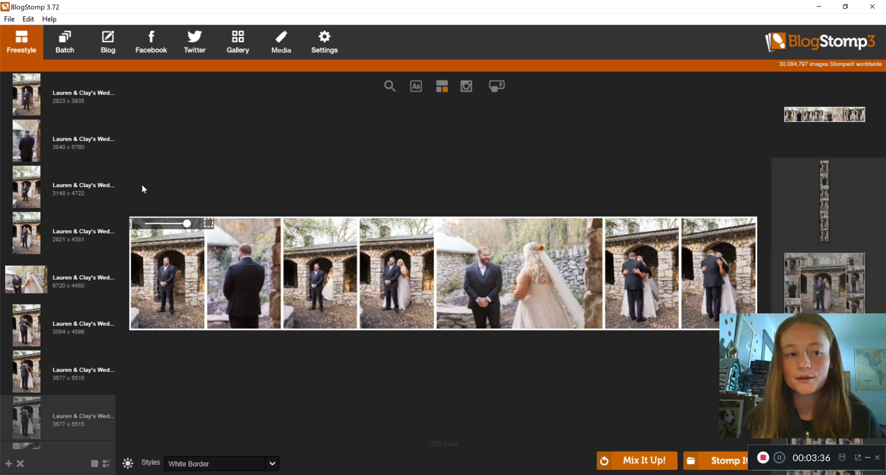
left_click(53, 90)
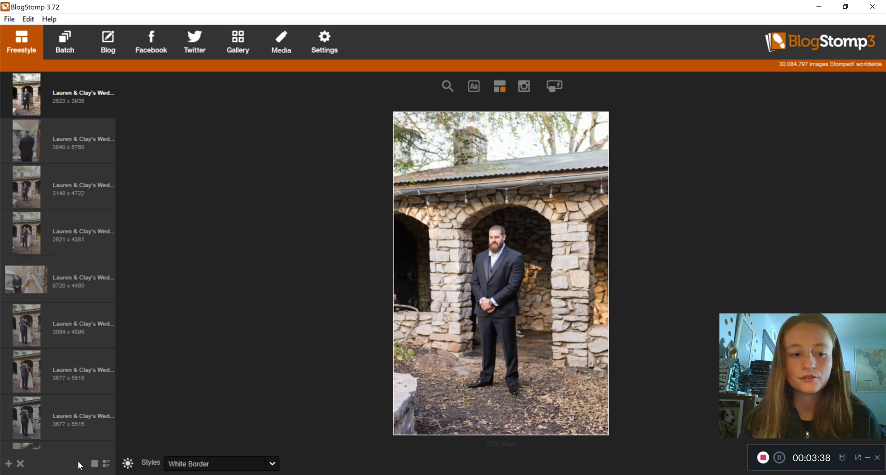
left_click(69, 417, "shift")
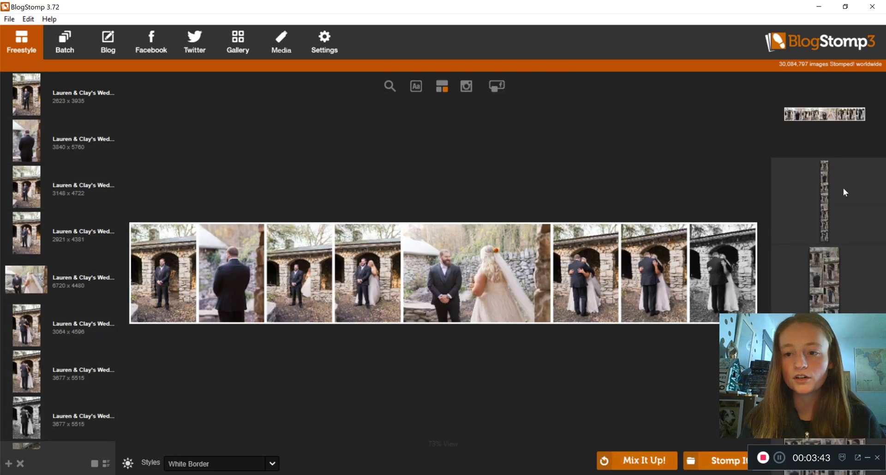
left_click(843, 187)
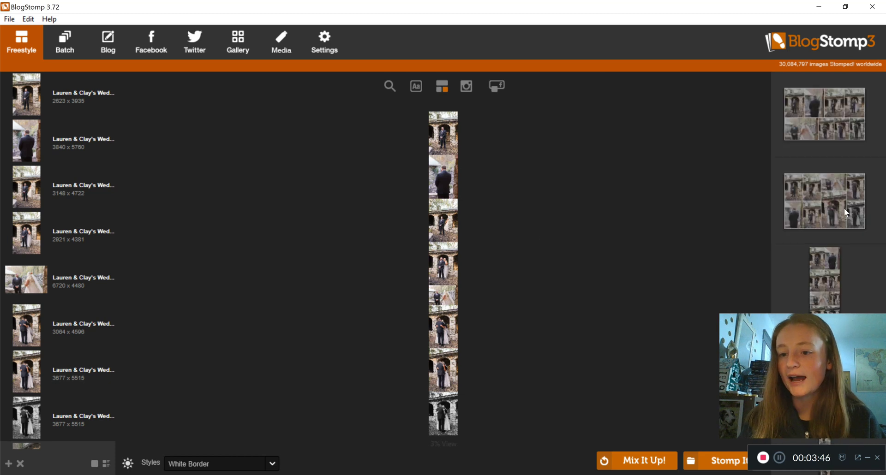
left_click(844, 208)
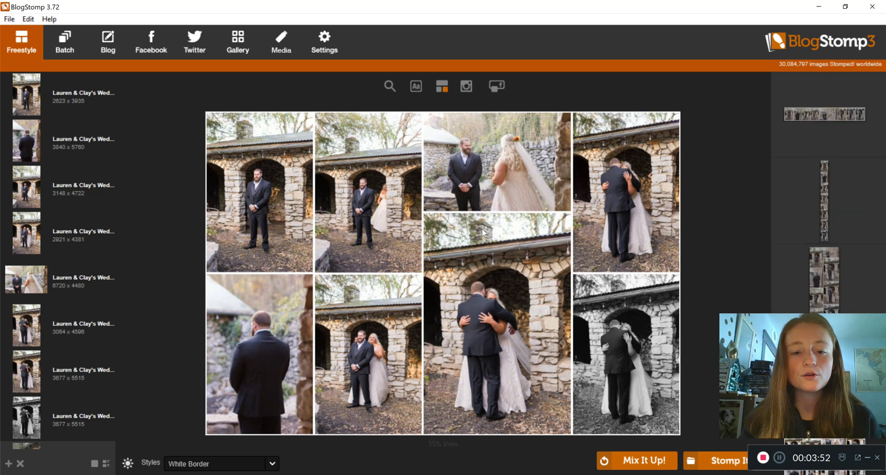
- Shuffle the collage's photos several times and swap the upper embrace photo with the adjacent solo groom portrait
left_click(634, 463)
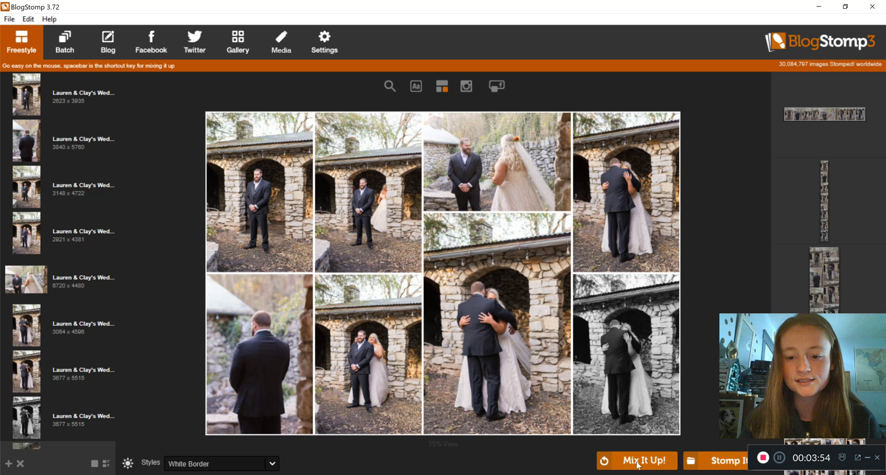
left_click(636, 464)
left_click(637, 463)
left_click(637, 464)
left_click(638, 464)
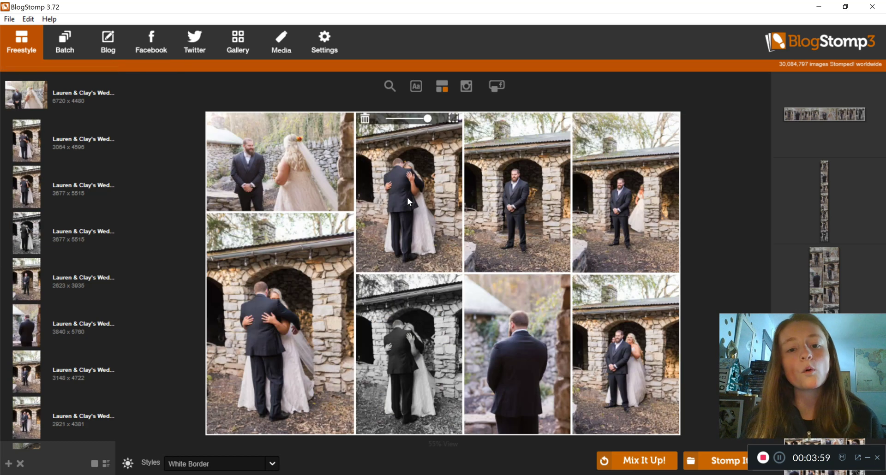
left_click_drag(460, 202, 517, 199)
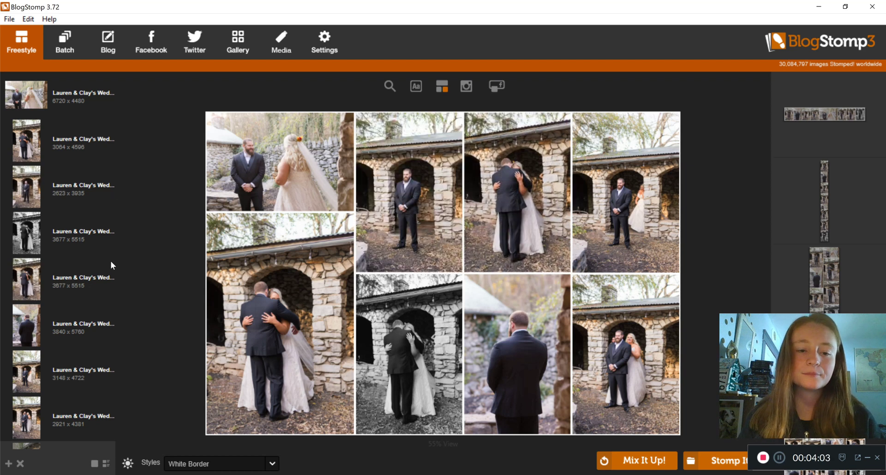
- Preview the first three photos in the list individually and return to the landscape photo of the couple
left_click(89, 102)
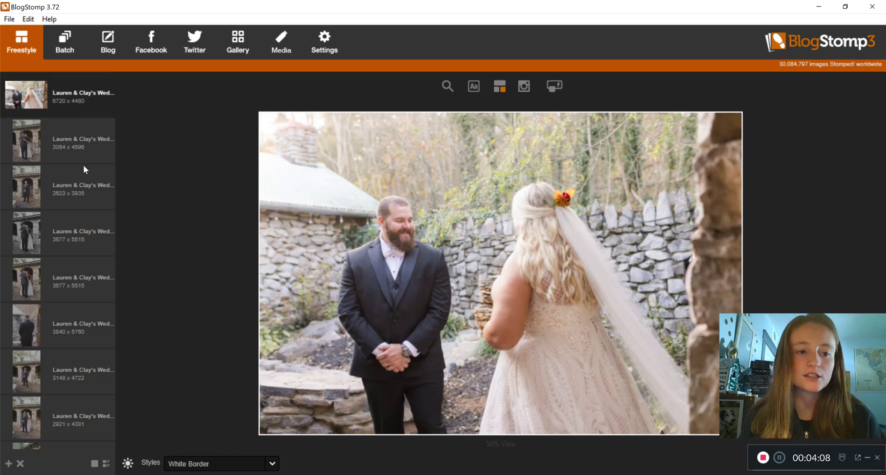
left_click(85, 146)
left_click(80, 183)
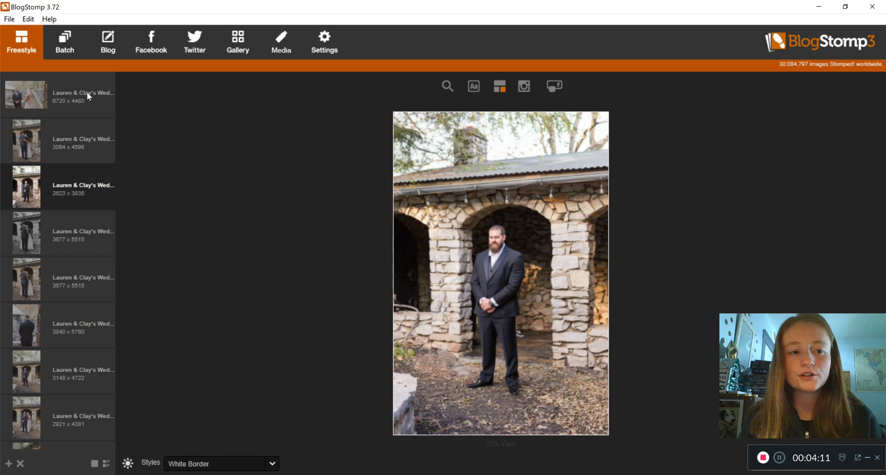
left_click(90, 96)
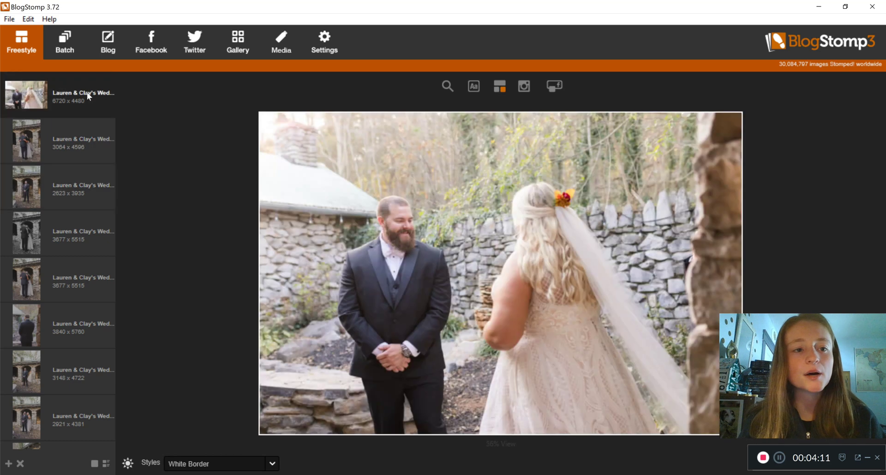
- View the style settings and the output settings, reading the custom filename through to its end
left_click(329, 48)
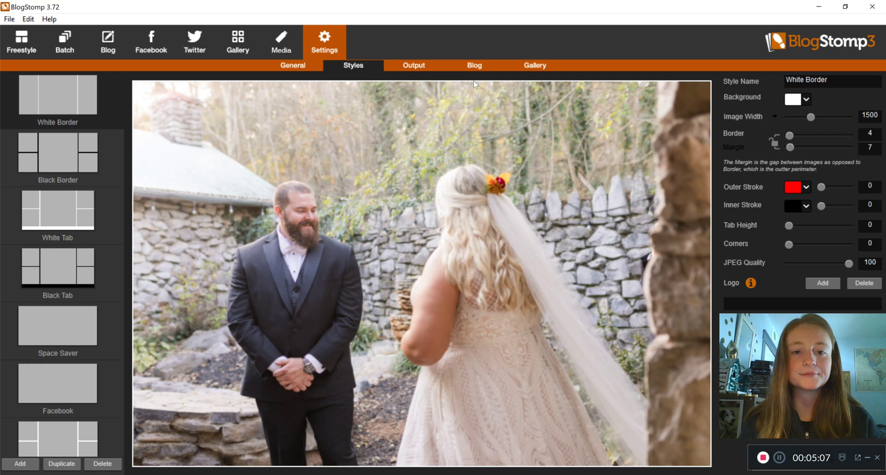
left_click(405, 68)
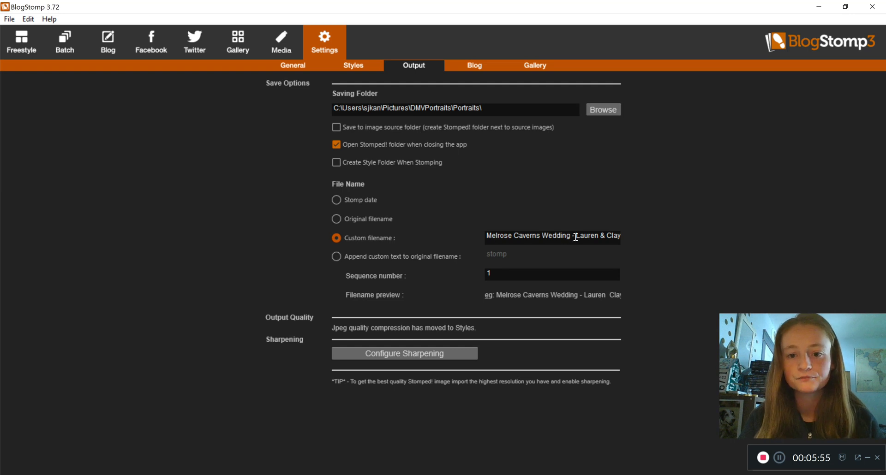
key("Right")
key("Right")
key("Right")
key("Right")
key("Right")
key("Right")
key("Right")
key("Right")
key("Right")
key("Right")
key("Right")
key("Right")
key("Right")
key("Right")
key("Right")
key("Right")
key("Right")
key("Right")
key("Right")
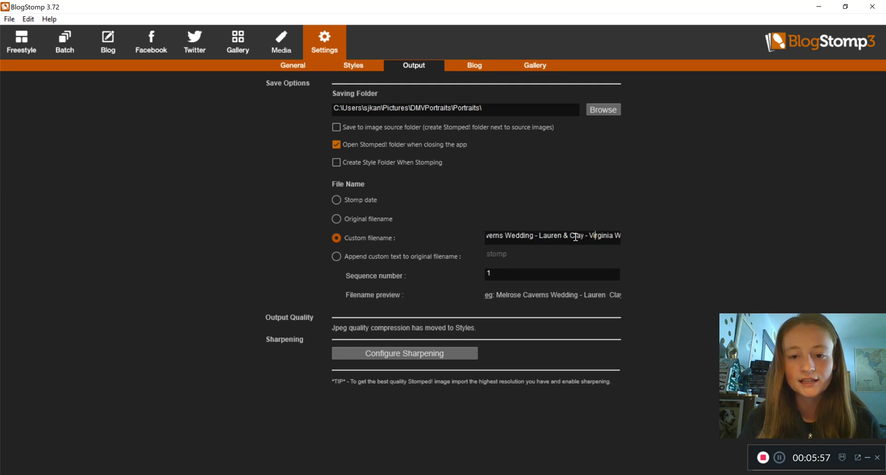
key("Right")
key("Right")
key("Right")
key("Right")
key("Right")
key("Right")
key("Right")
key("Right")
key("Right")
key("Right")
key("Right")
key("Right")
key("Right")
key("Right")
key("Right")
key("Right")
key("Right")
key("Right")
key("Right")
key("Right")
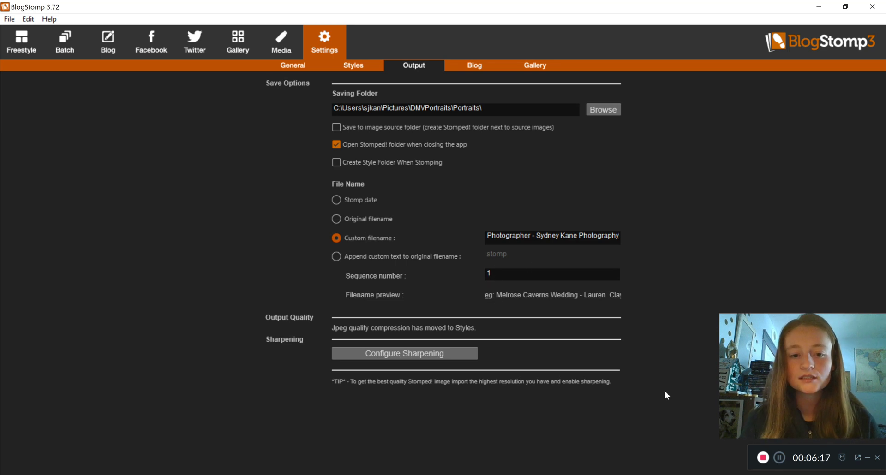
- Confirm the settings and return to the Freestyle workspace with the landscape couple photo selected
left_click(793, 454)
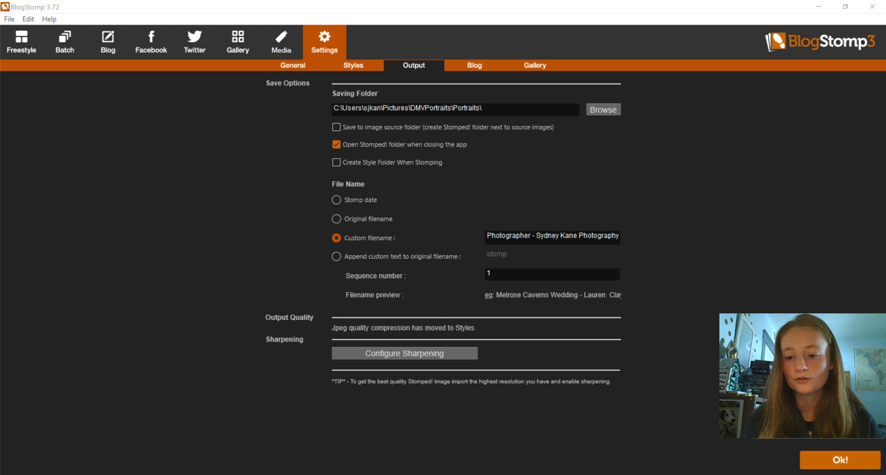
left_click(841, 460)
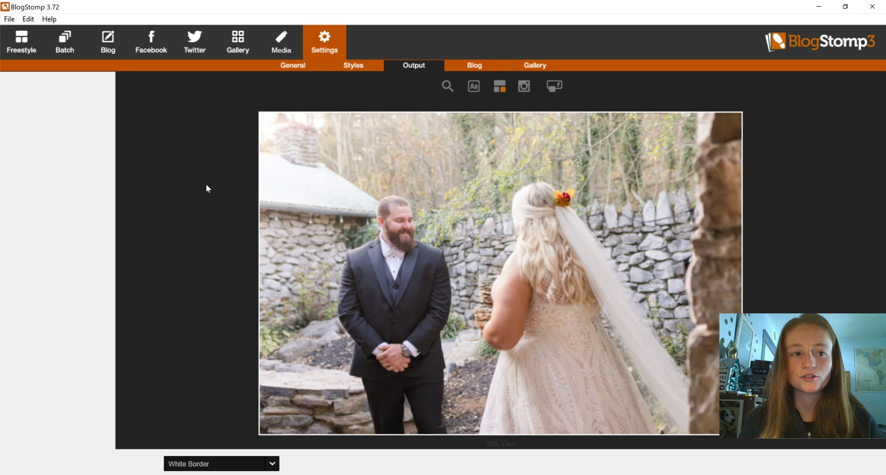
left_click(28, 43)
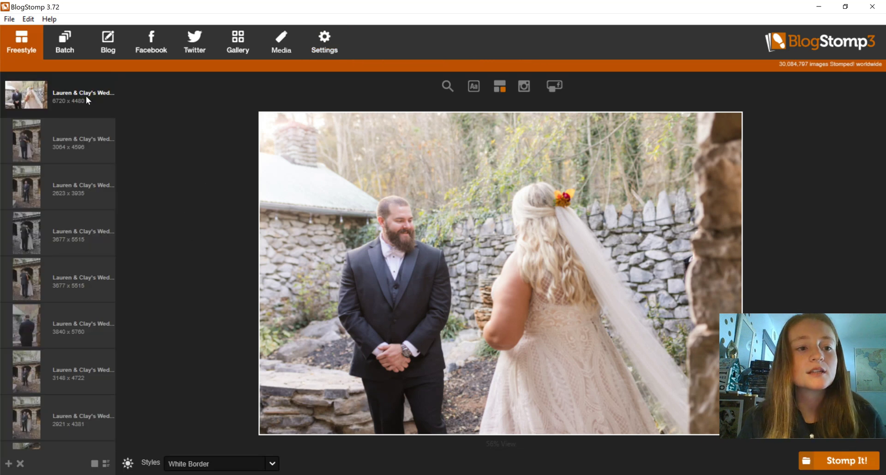
- Preview the landscape couple photo and the first embrace portrait individually in turn, ending on the landscape photo
left_click(74, 137)
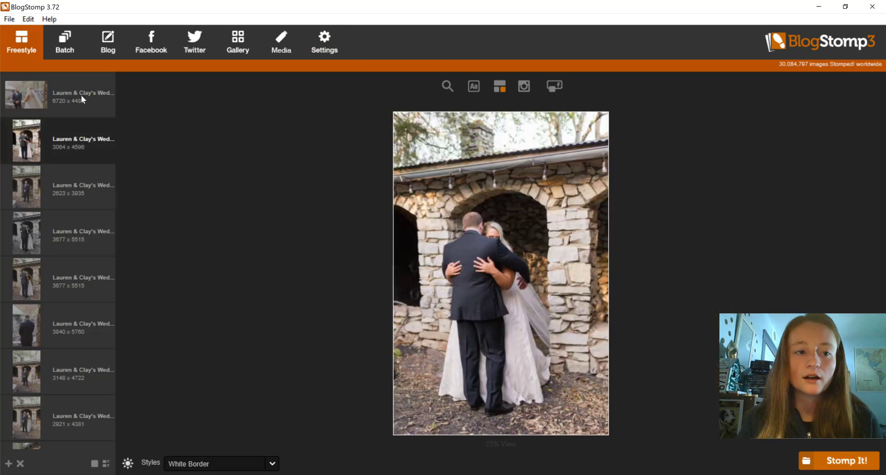
left_click(81, 94)
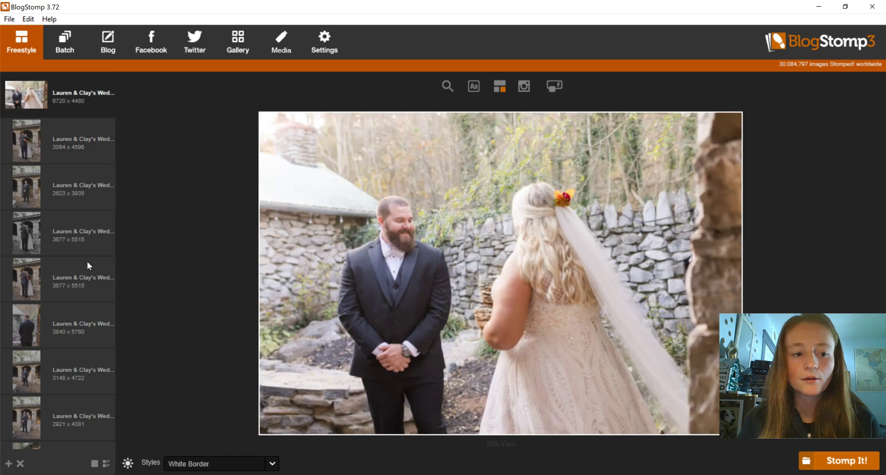
left_click(75, 147)
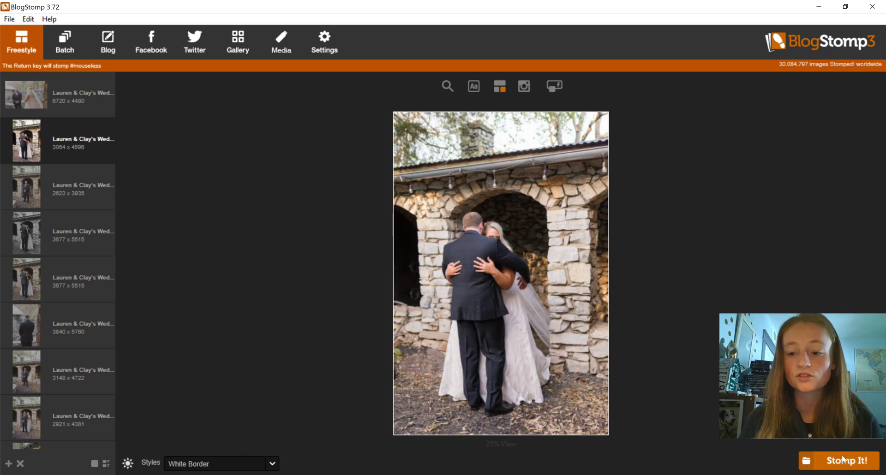
mouse_move(448, 325)
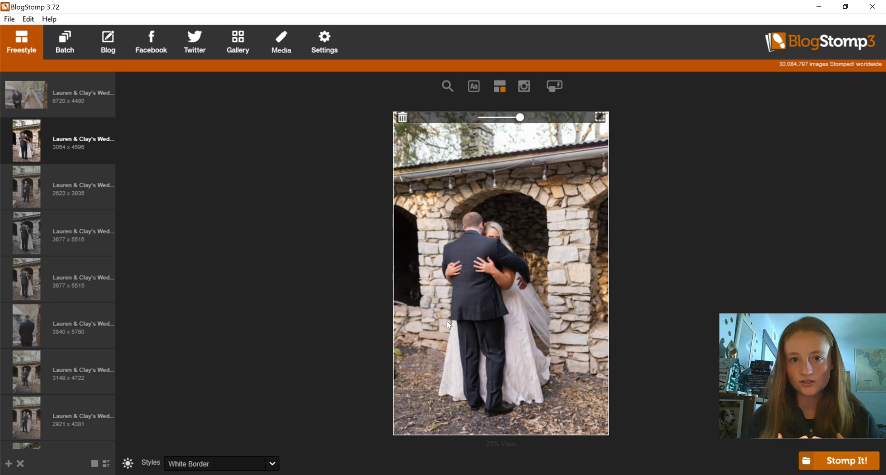
left_click(79, 96)
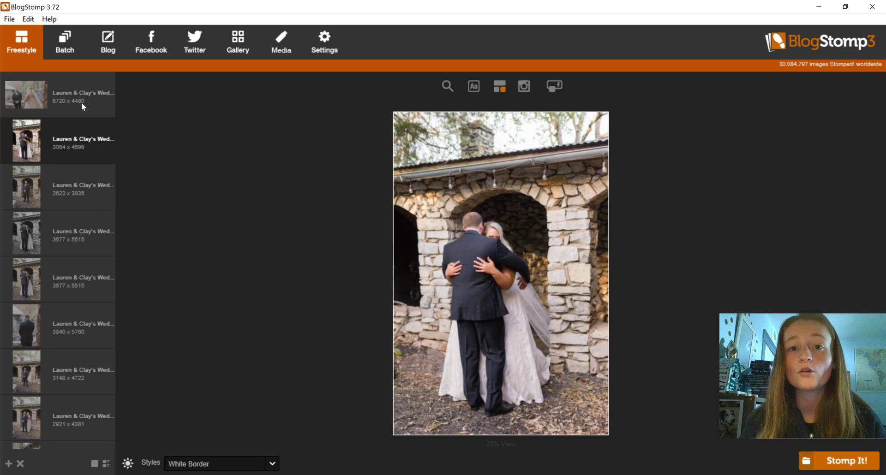
left_click(81, 103)
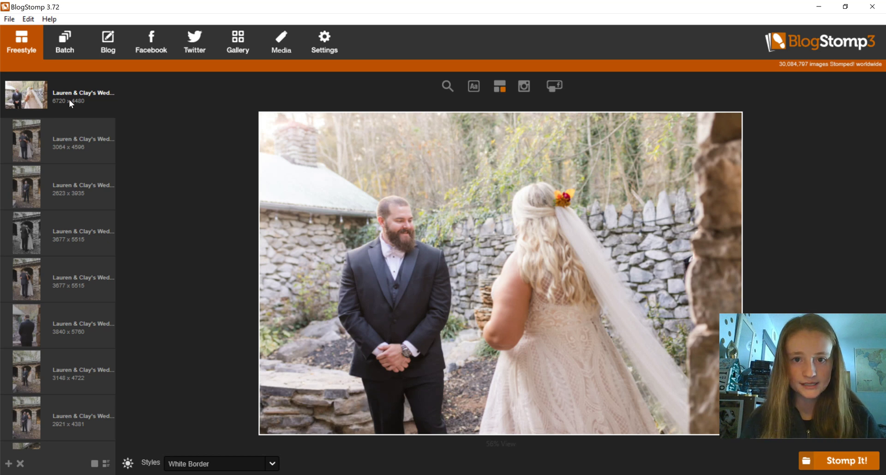
- Preview the second through fifth photos as a collage with three stacked photos beside one large embrace, and return to the landscape photo
left_click(71, 138)
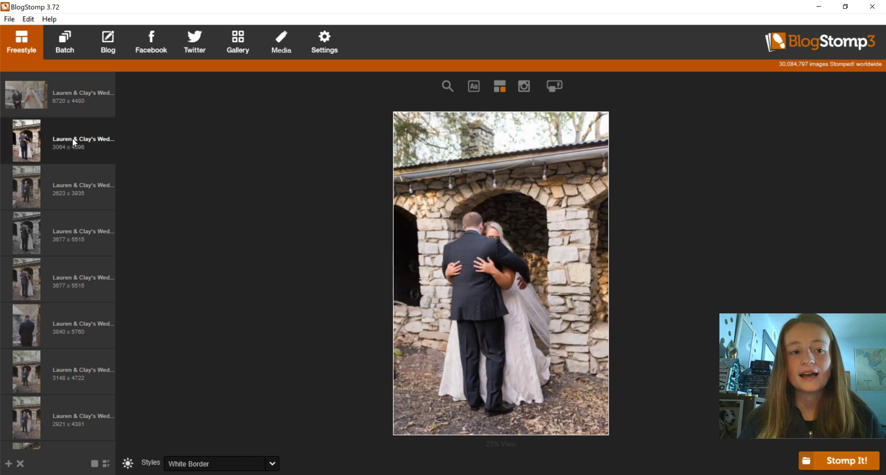
left_click(75, 190)
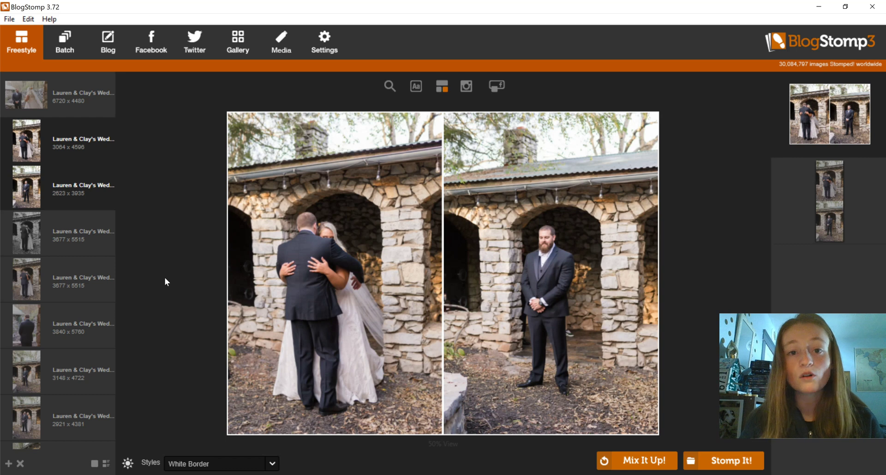
left_click(69, 286, "shift")
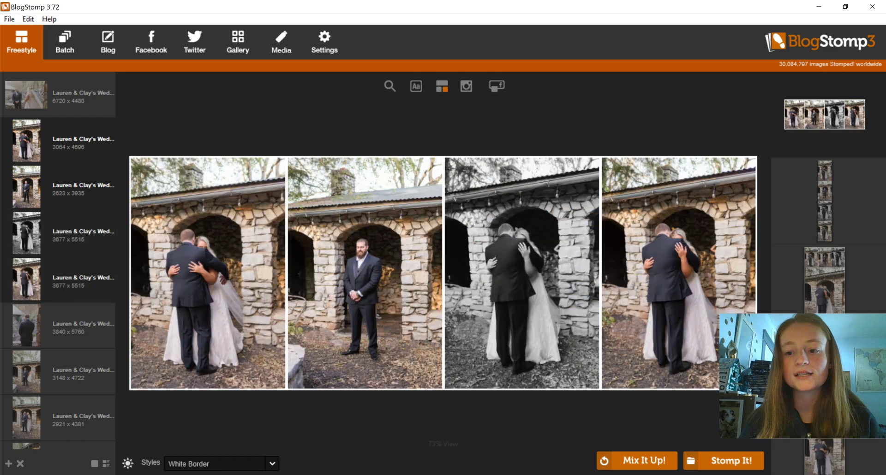
left_click(827, 372)
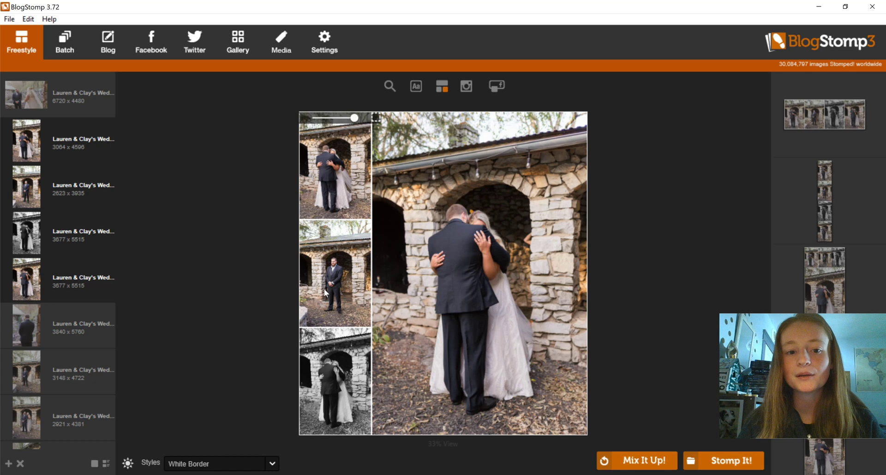
left_click(90, 111)
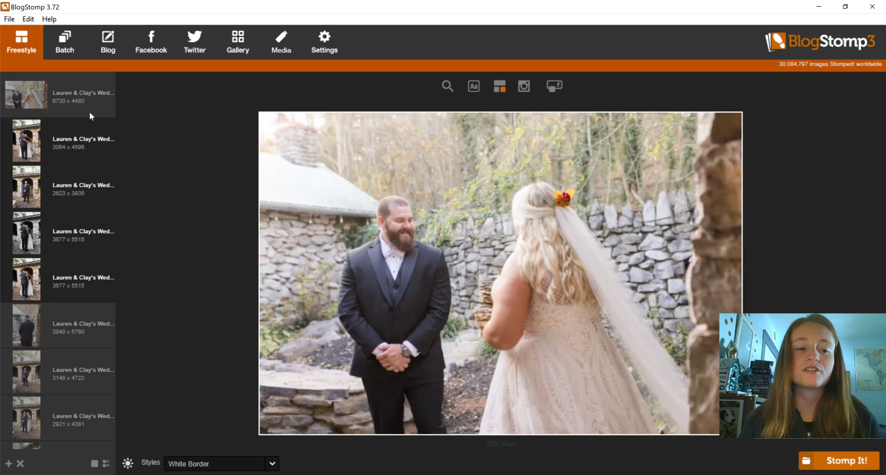
- Preview the first embrace portrait side by side with the solo groom portrait, and return to the landscape couple photo
left_click(77, 147)
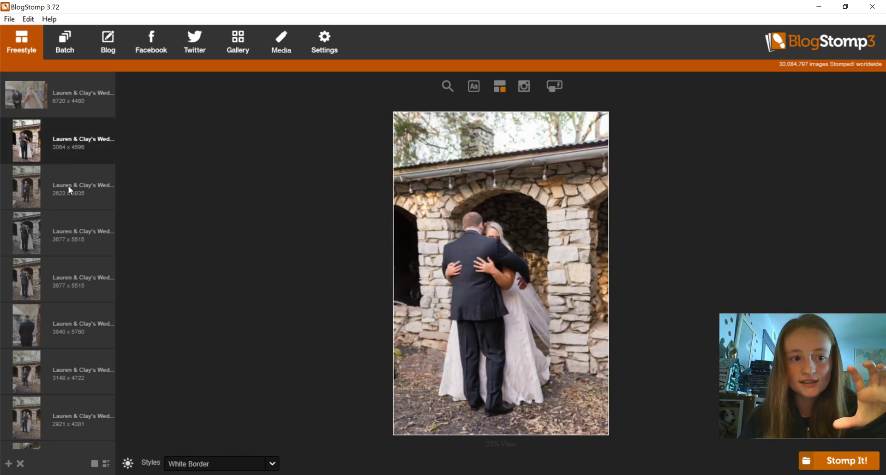
left_click(68, 187, "ctrl")
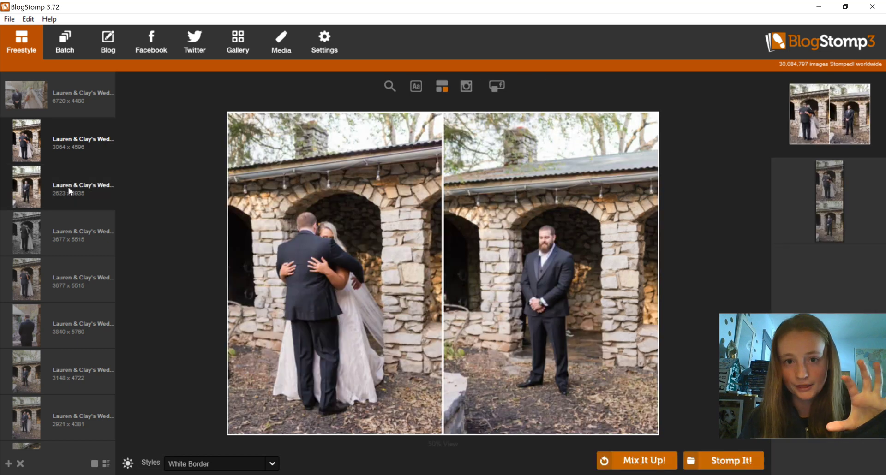
left_click(80, 92)
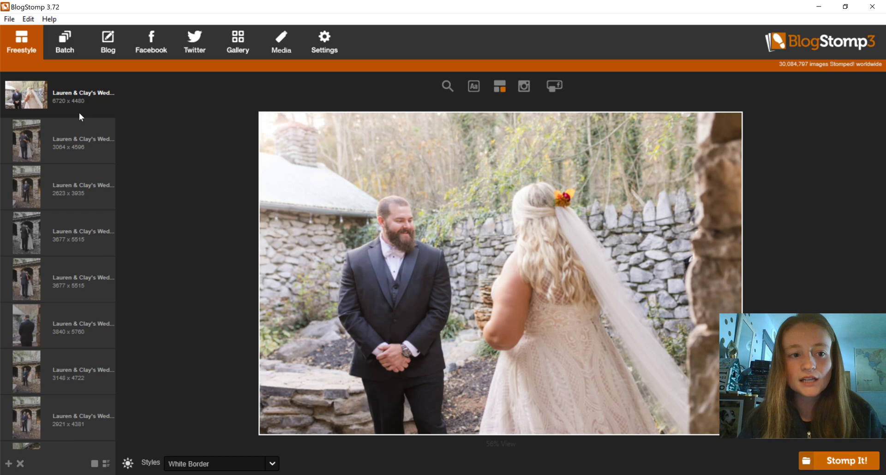
- Preview the first six photos together as a collage, and return to the single landscape photo
scroll(78, 134, "down", 1)
scroll(78, 133, "up", 1)
left_click(79, 147)
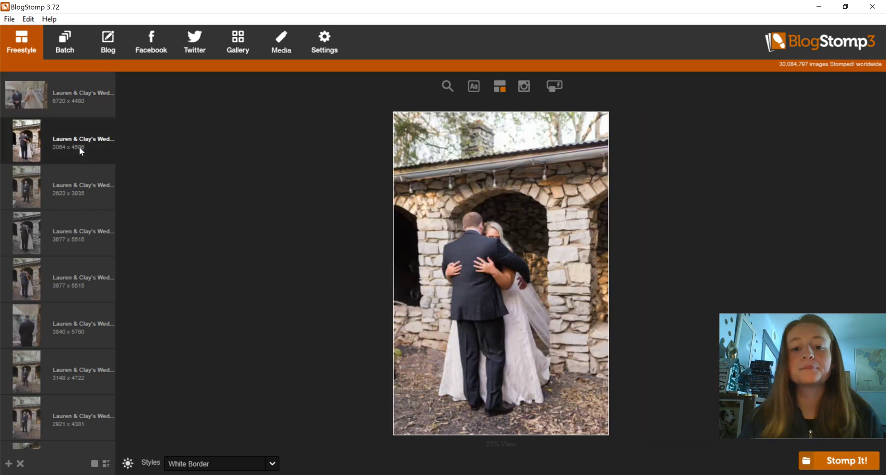
left_click(82, 105)
scroll(64, 285, "down", 7)
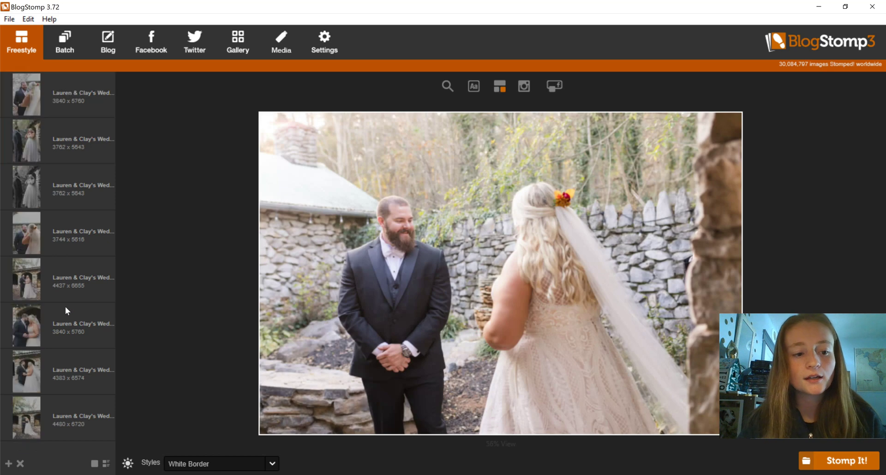
scroll(65, 306, "up", 8)
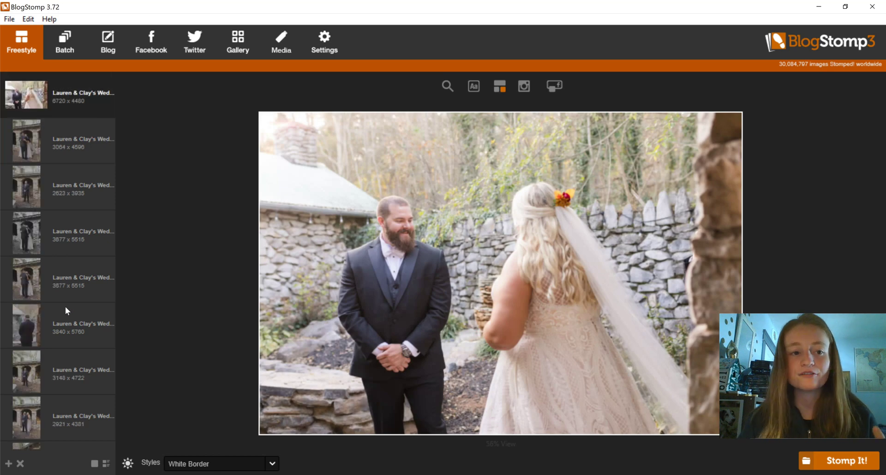
left_click(75, 329, "shift")
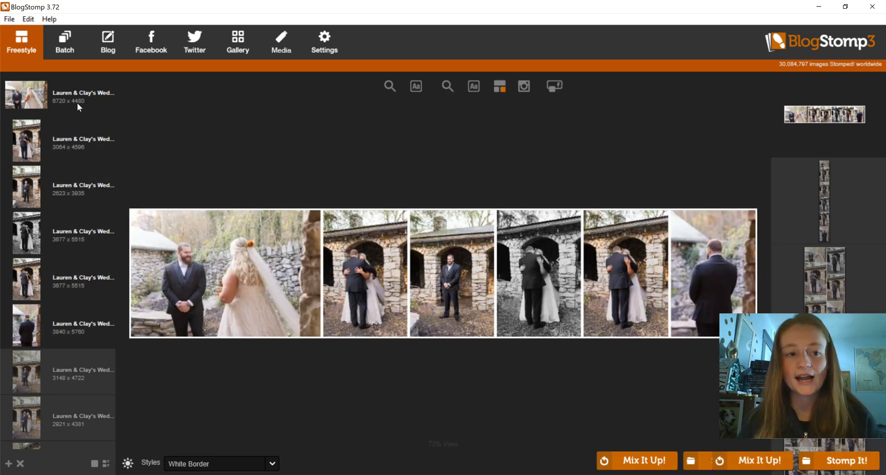
left_click(77, 103)
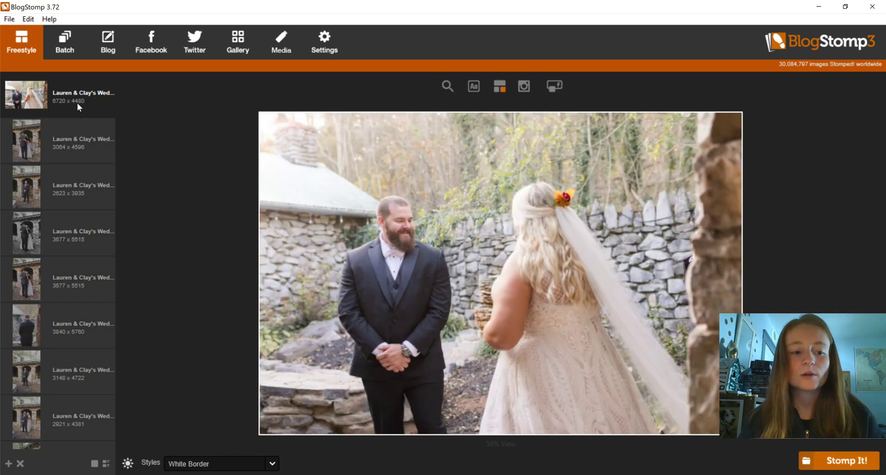
- Look through the whole photo list from start to end, previewing the first embrace portrait and the landscape couple photo
scroll(53, 285, "down", 10)
scroll(55, 330, "up", 10)
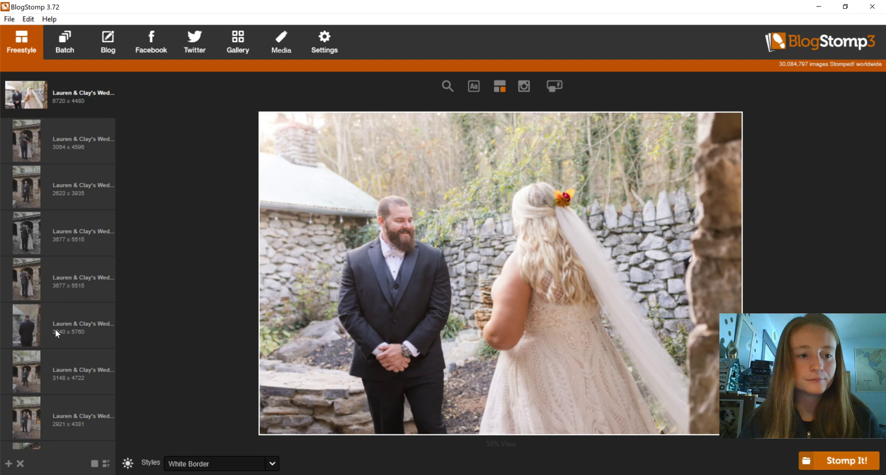
scroll(54, 215, "down", 5)
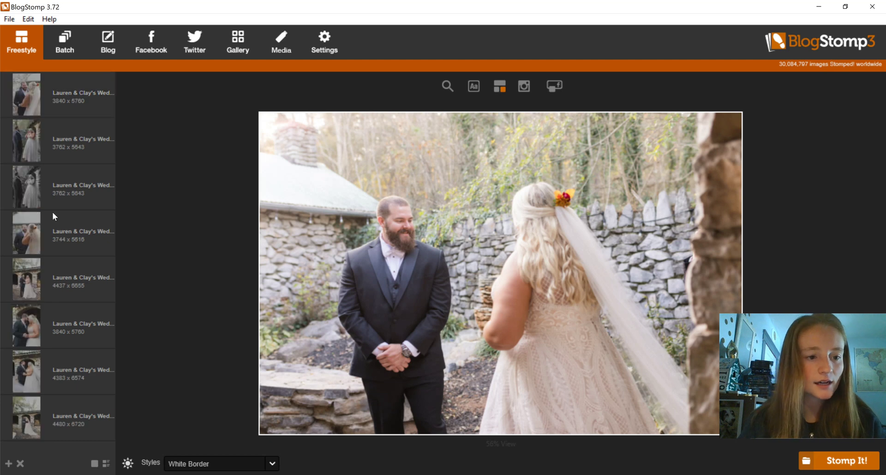
scroll(53, 212, "up", 5)
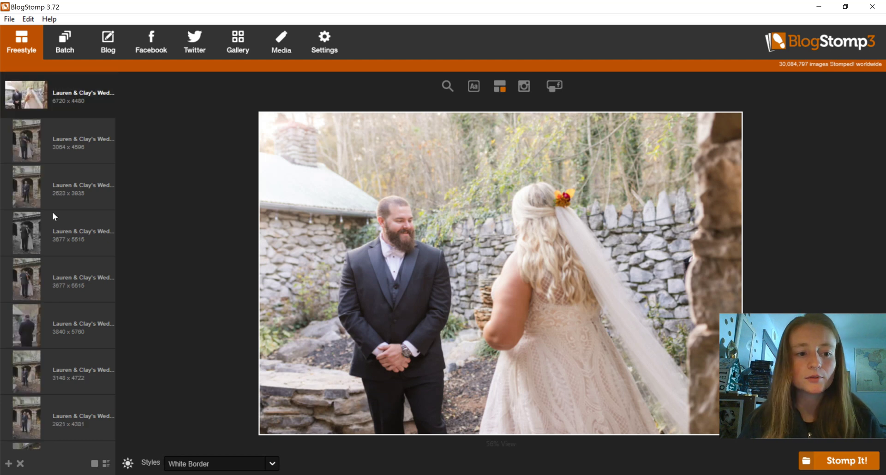
left_click(76, 139)
scroll(52, 278, "down", 5)
scroll(52, 277, "up", 5)
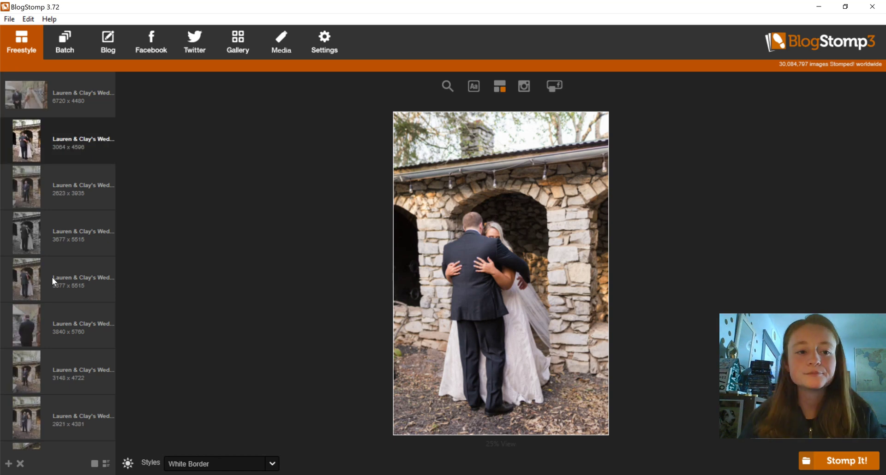
scroll(64, 256, "down", 5)
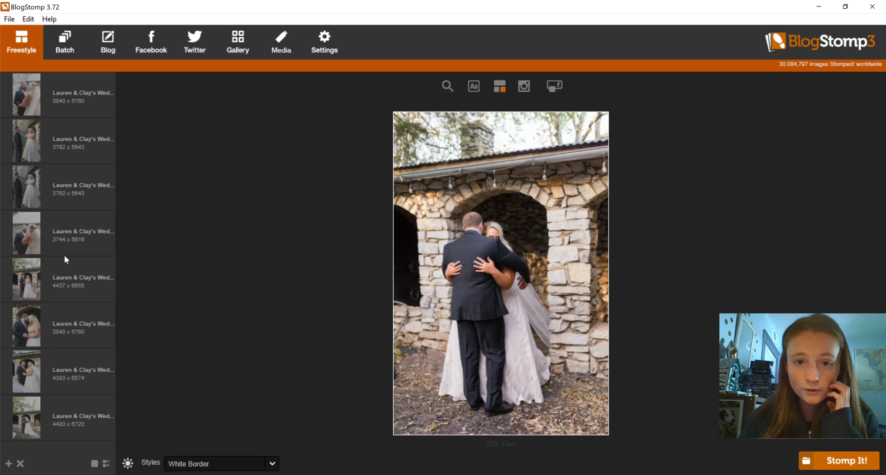
scroll(64, 256, "up", 5)
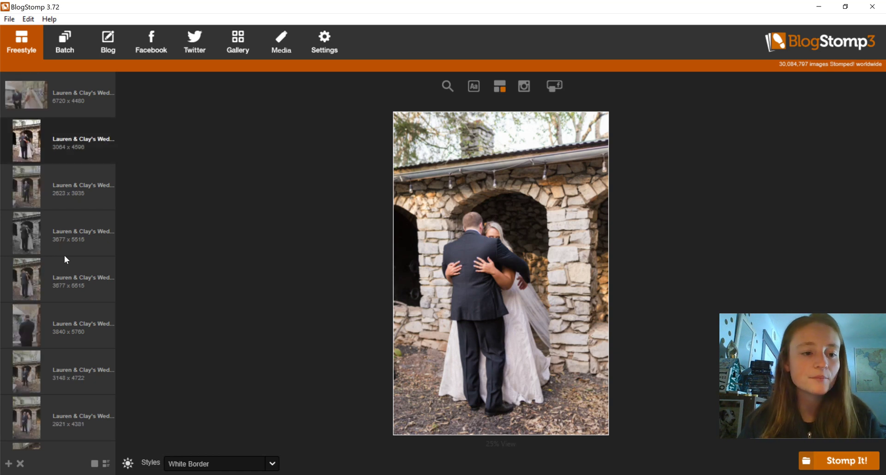
left_click(81, 90)
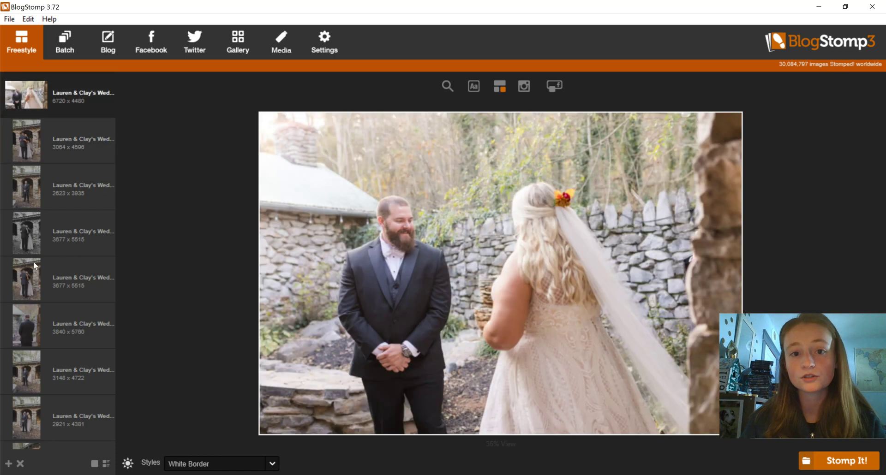
scroll(33, 262, "down", 5)
scroll(27, 282, "up", 5)
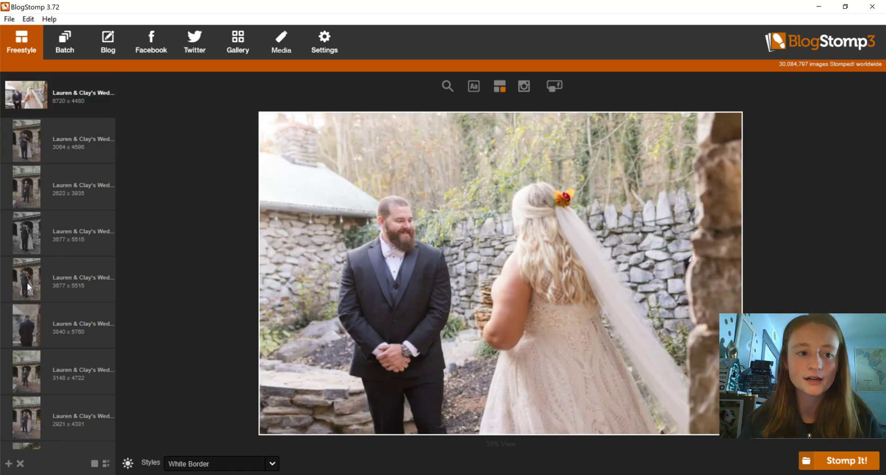
- Pair the color and black-and-white versions of the photo of the bride wiping her eyes in a side-by-side collage
scroll(64, 362, "down", 3)
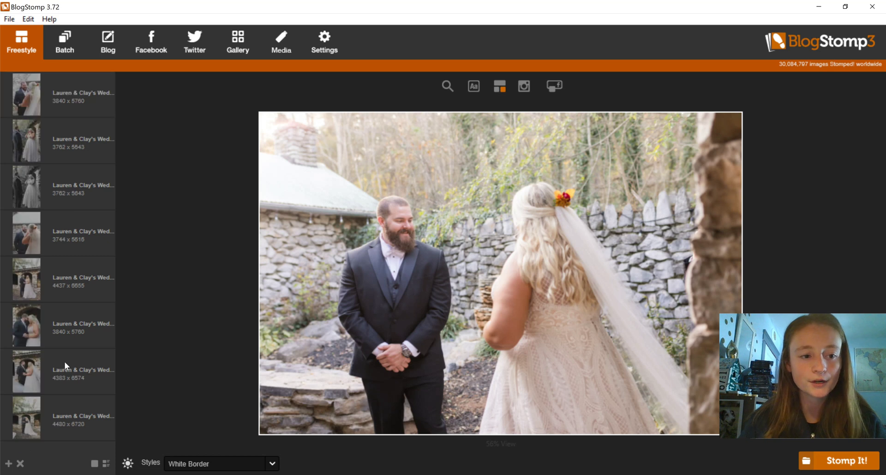
scroll(71, 218, "up", 3)
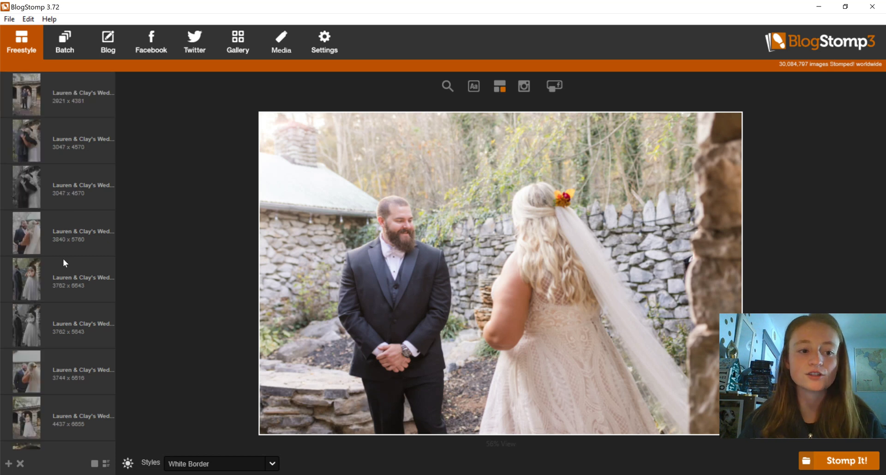
left_click(65, 282)
left_click(65, 325, "ctrl")
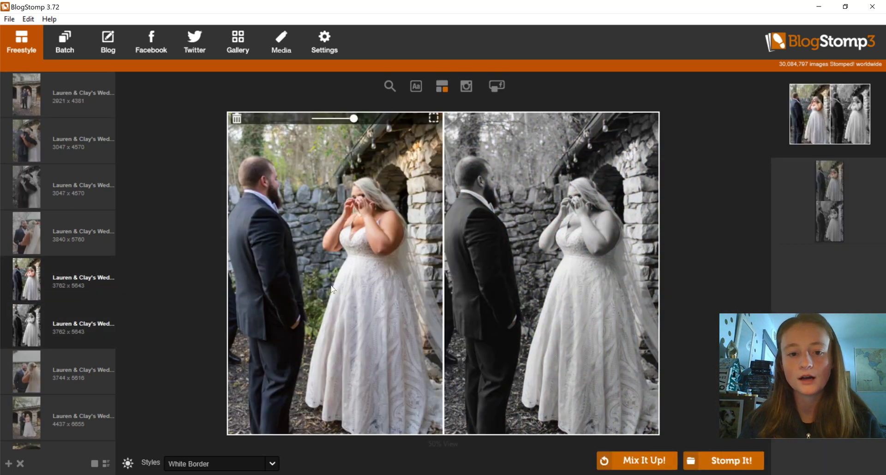
mouse_move(251, 288)
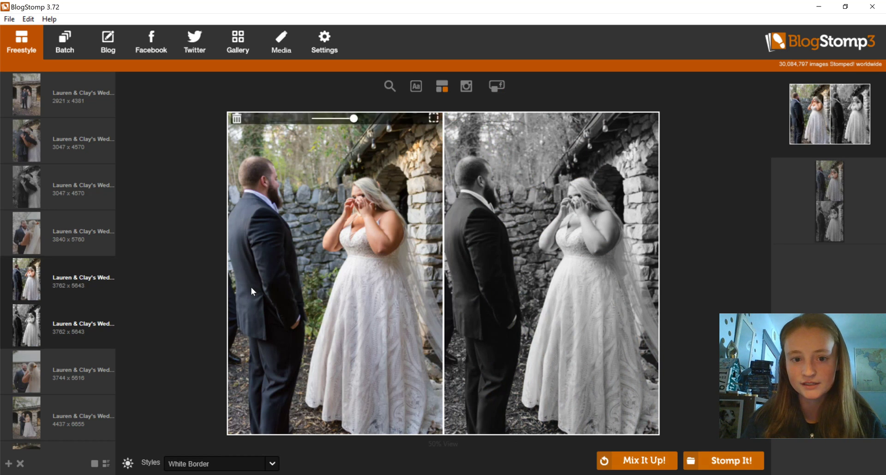
- Preview the color close-up embrace and the black-and-white photo of the bride wiping her eyes individually, checking the remaining photos in the list
left_click(94, 157)
scroll(71, 303, "down", 3)
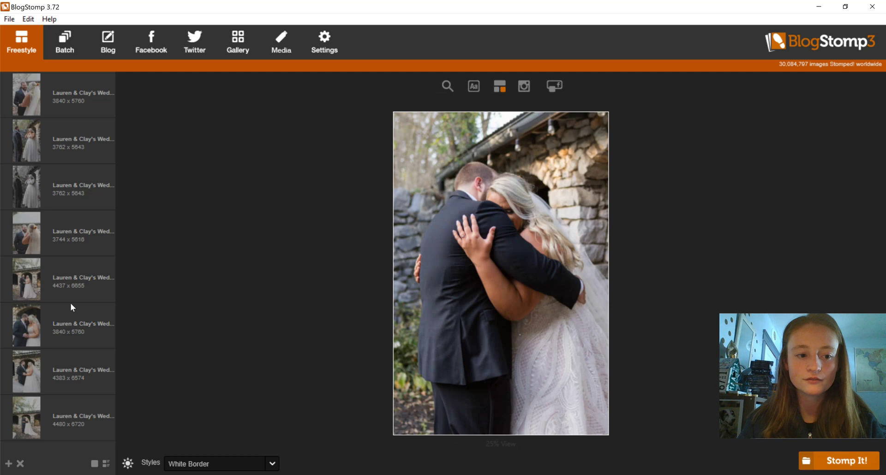
left_click(80, 196)
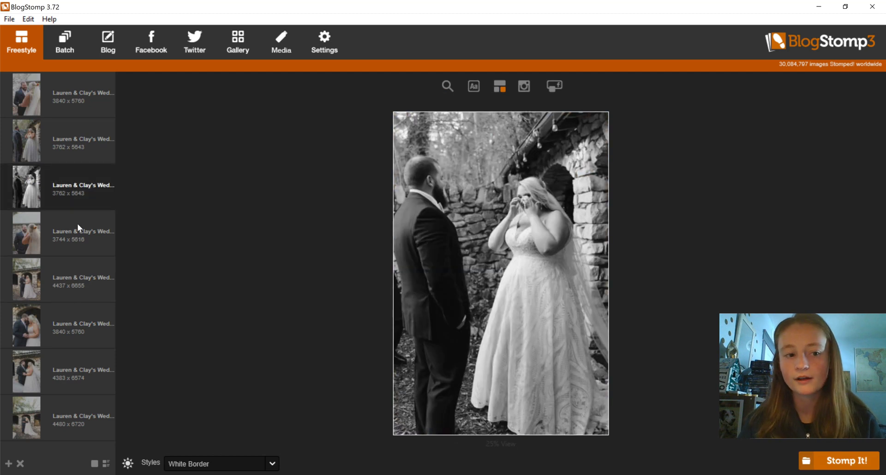
scroll(72, 161, "up", 6)
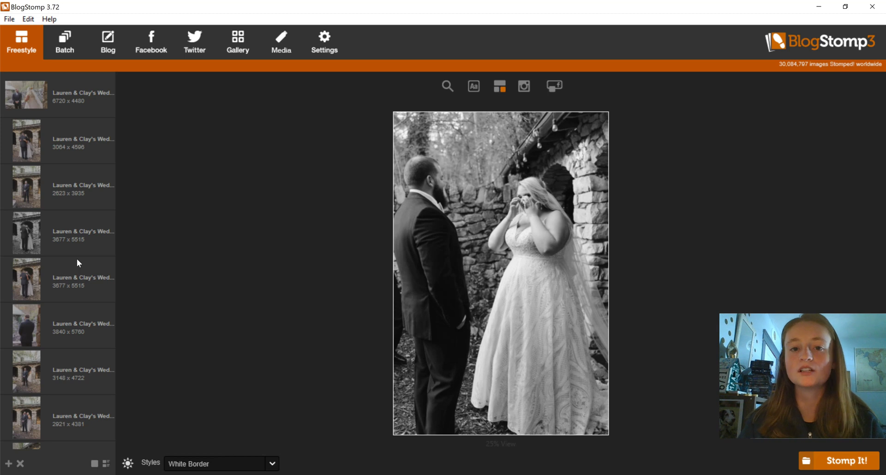
scroll(42, 359, "down", 6)
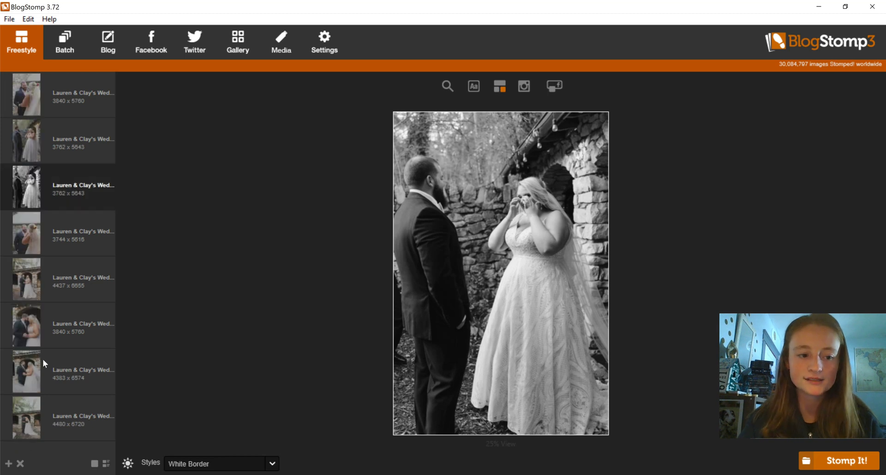
- Preview the groom's full-length portrait by the arches and his back-view portrait side by side in a collage
scroll(43, 358, "up", 6)
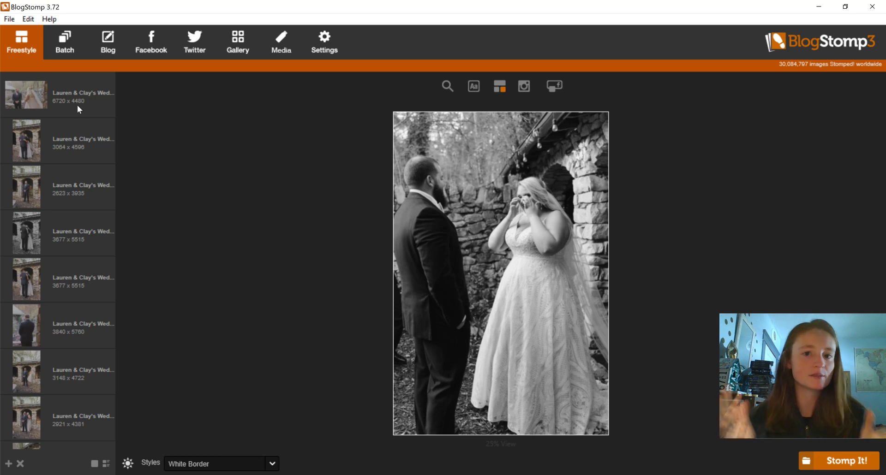
left_click(65, 195)
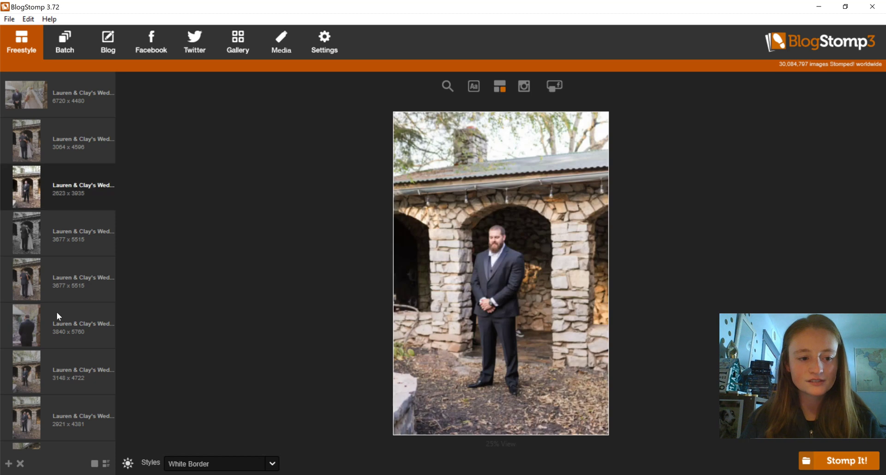
left_click(87, 328, "ctrl")
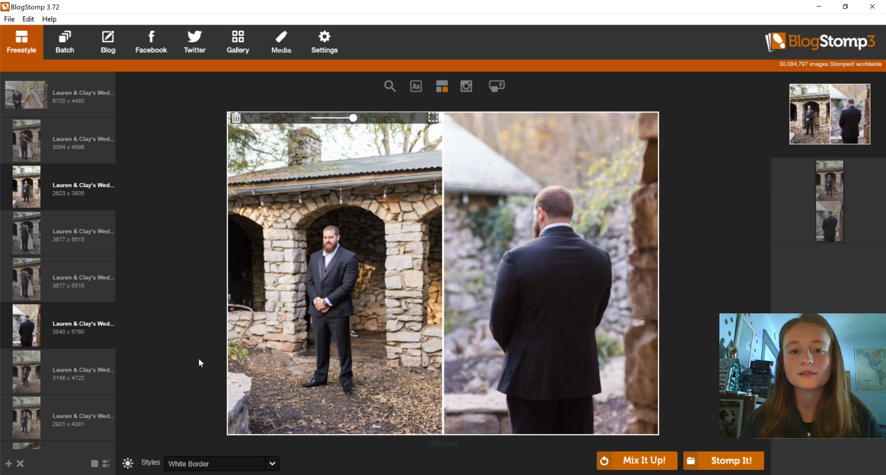
- Preview the bride-approaching photo paired first with the color embrace, and with the photo of the bride standing behind the groom
left_click(79, 282)
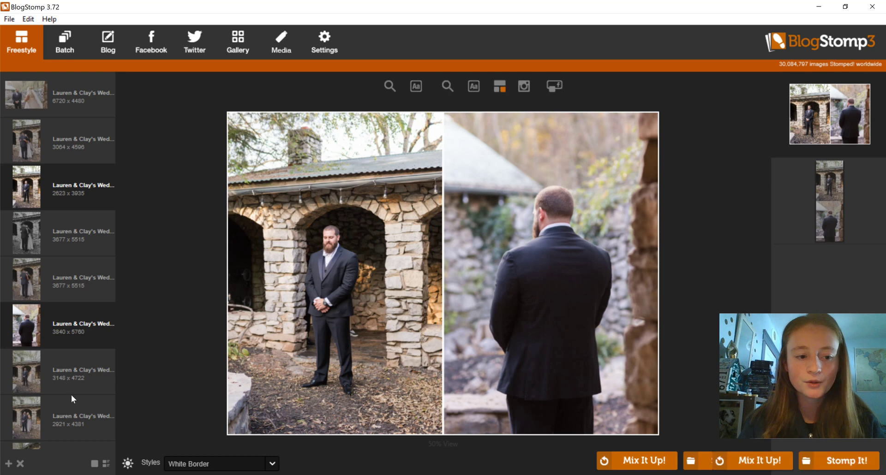
left_click(81, 376, "ctrl")
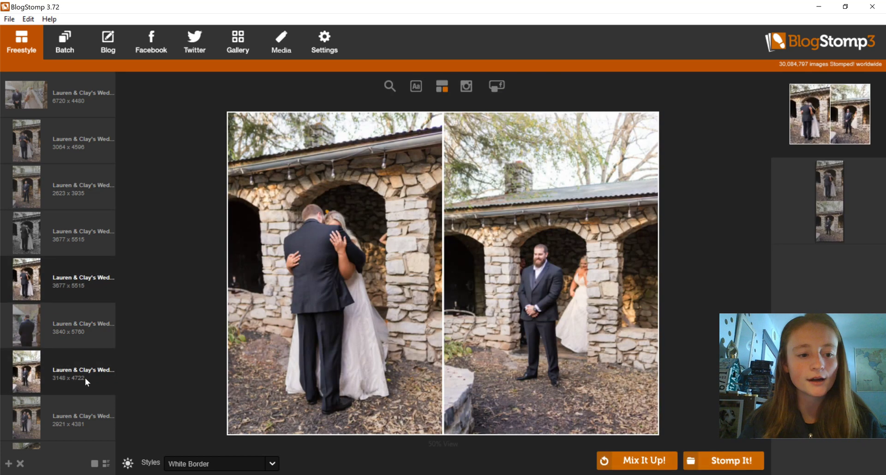
left_click(81, 378)
left_click(84, 419, "ctrl")
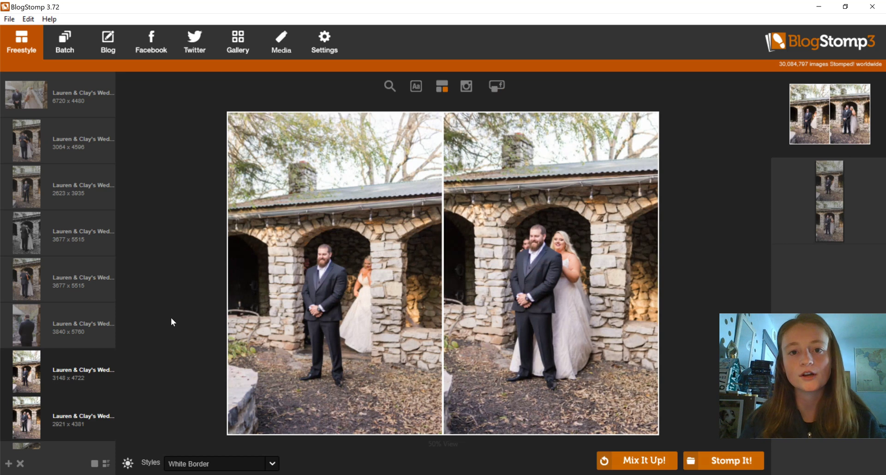
- Combine the groom's full-length portrait and his back-view portrait in a side-by-side collage and export it
left_click(68, 340)
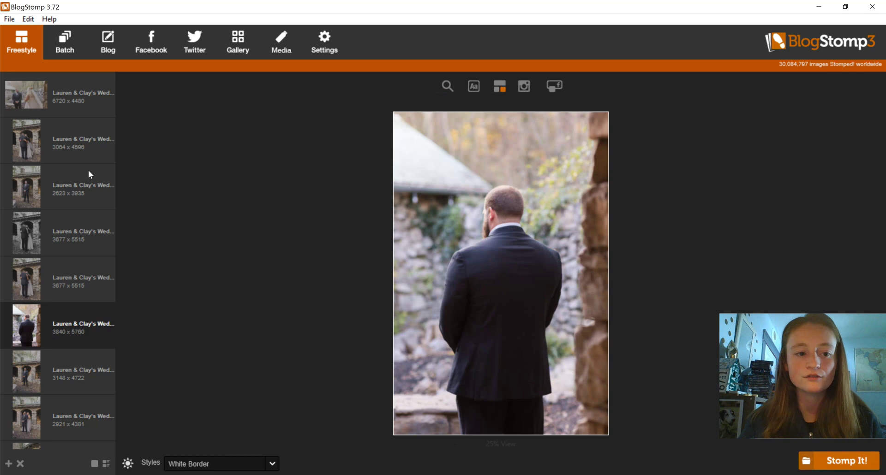
left_click(103, 185, "ctrl")
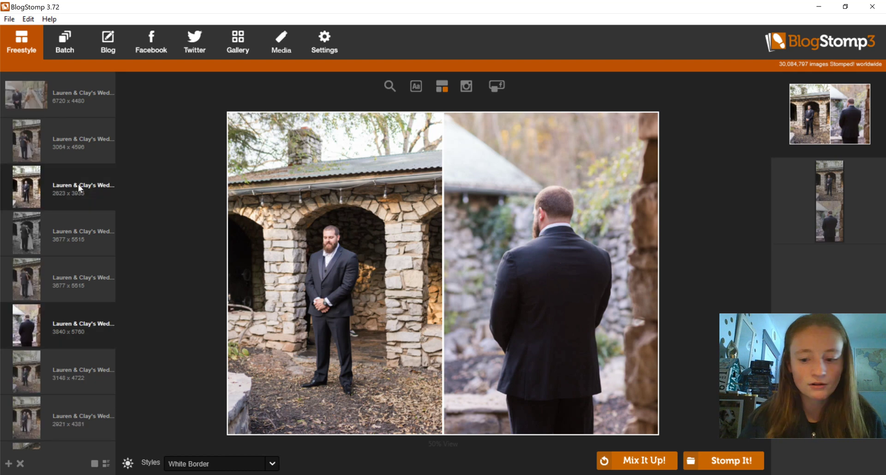
key("ctrl+s")
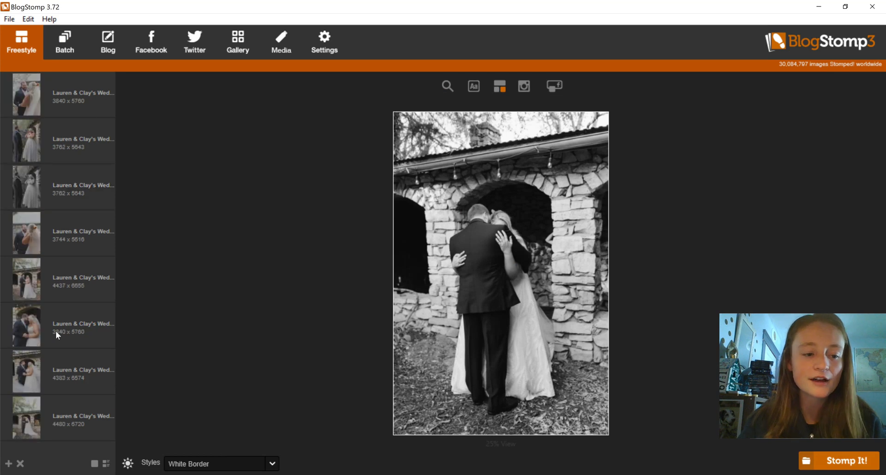
- Preview the landscape couple photo and the two photos of the bride behind the groom as a pair, checking the rest of the list
scroll(55, 331, "down", 5)
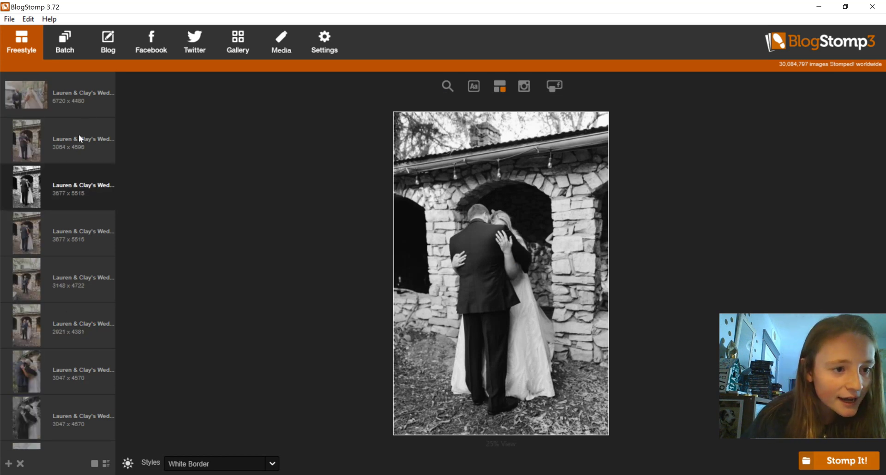
left_click(76, 100)
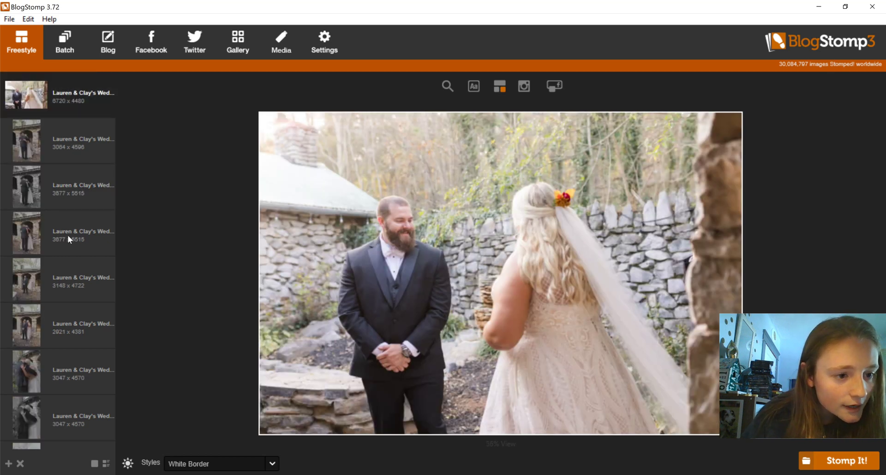
left_click(73, 283)
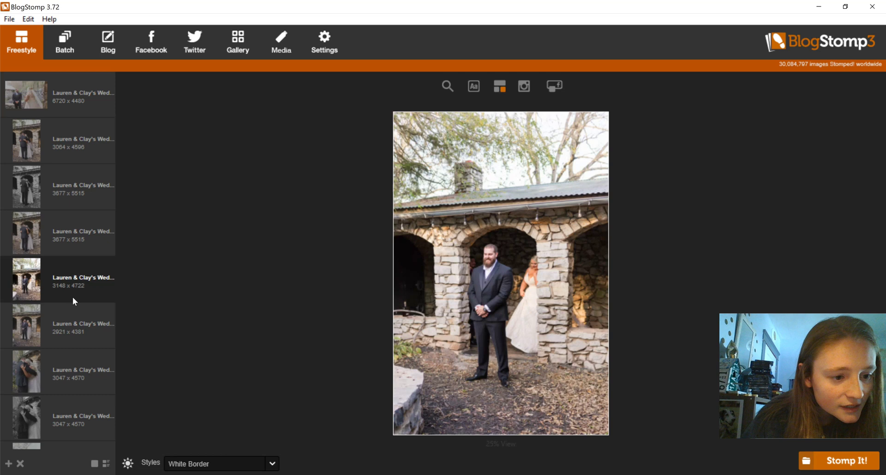
left_click(72, 328, "ctrl")
scroll(72, 327, "down", 5)
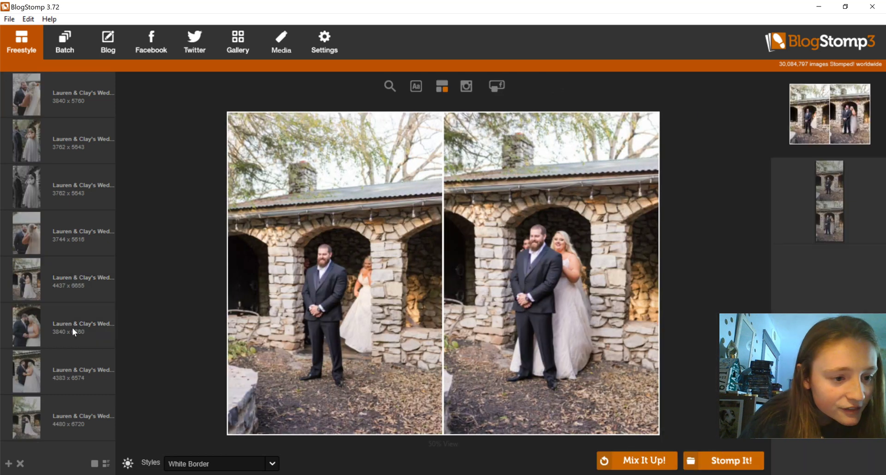
scroll(72, 328, "up", 5)
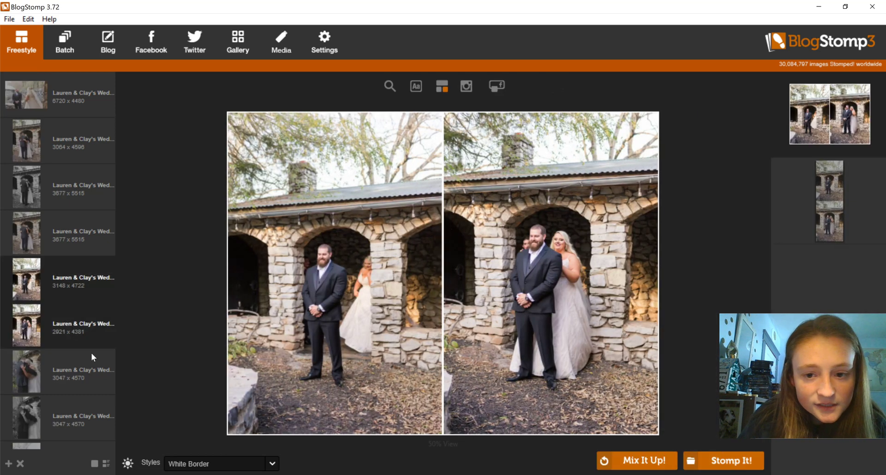
- Remove the bride-approaching photo and the photo of her standing behind the groom from the photo list
left_click(86, 283)
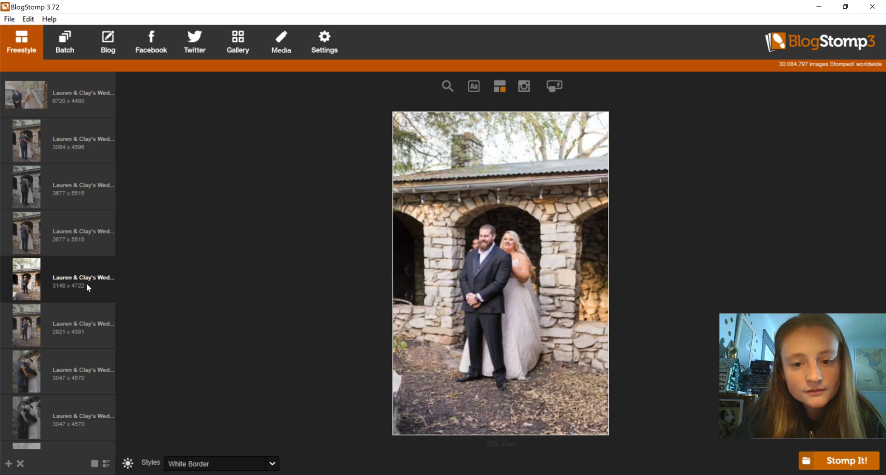
key("Delete")
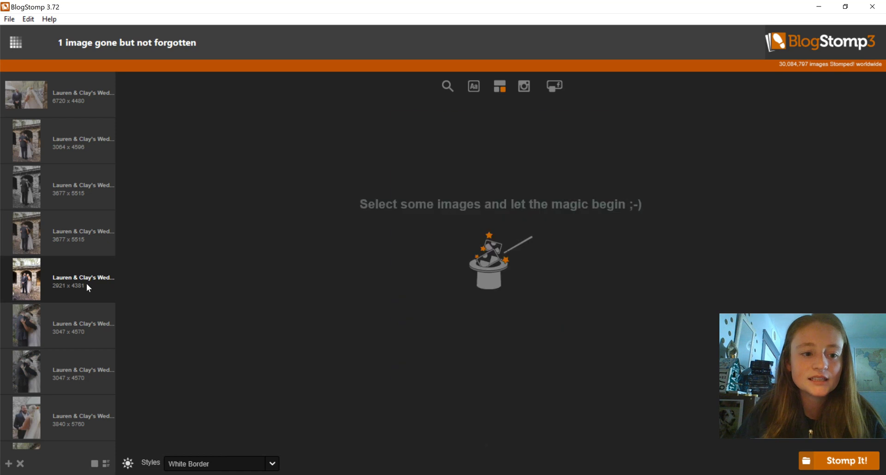
left_click(20, 464)
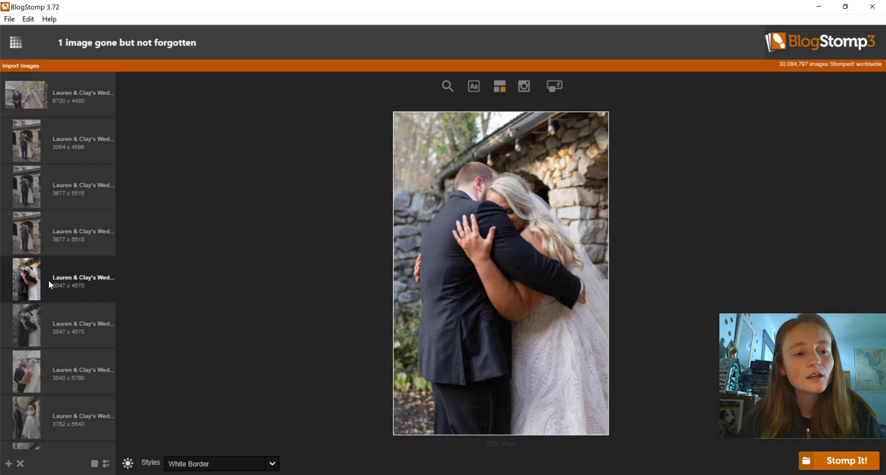
- Check the remaining photos and export the landscape photo of the couple as a single image
left_click(71, 100)
left_click(88, 138)
left_click(101, 102)
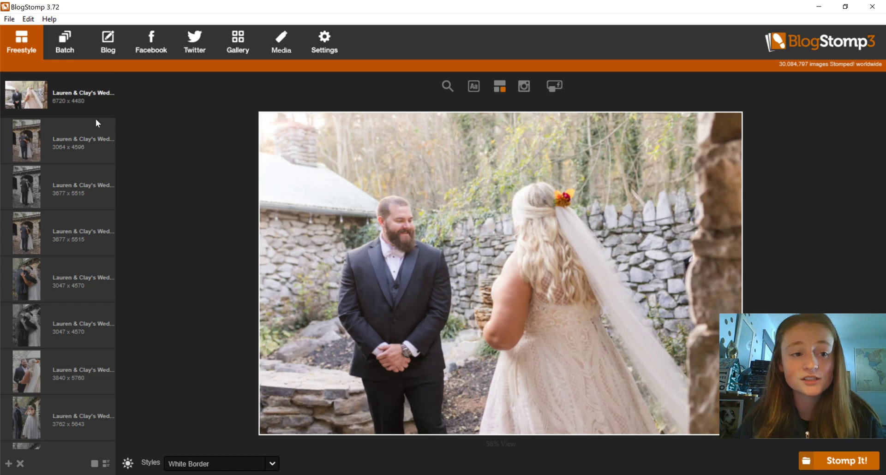
scroll(53, 284, "down", 5)
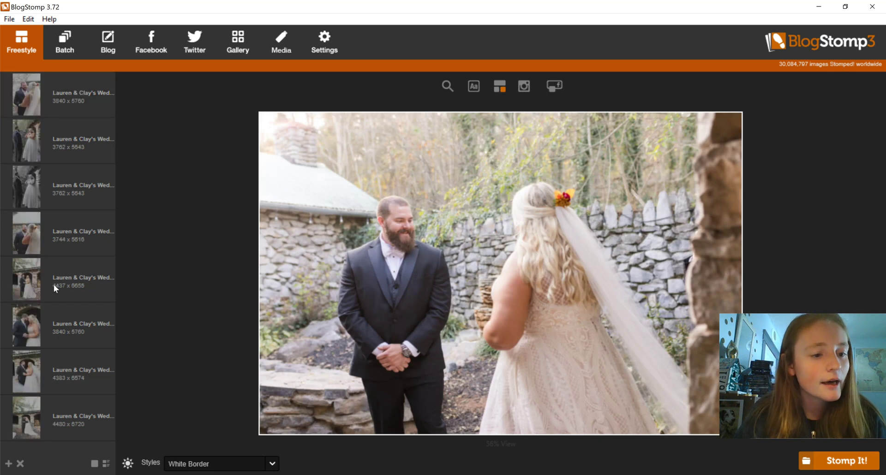
scroll(53, 284, "up", 5)
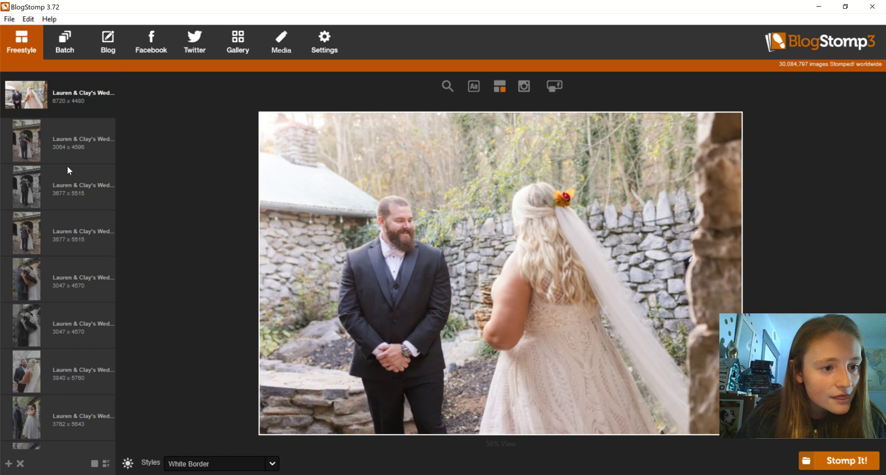
scroll(68, 167, "down", 5)
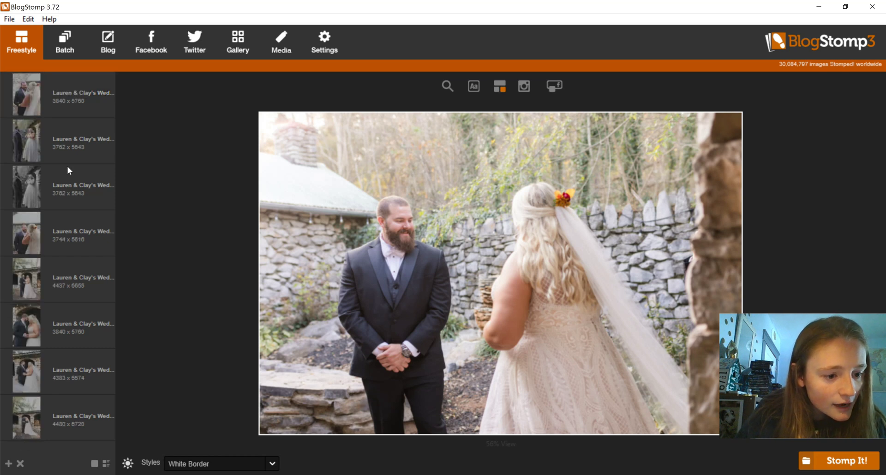
scroll(69, 171, "up", 5)
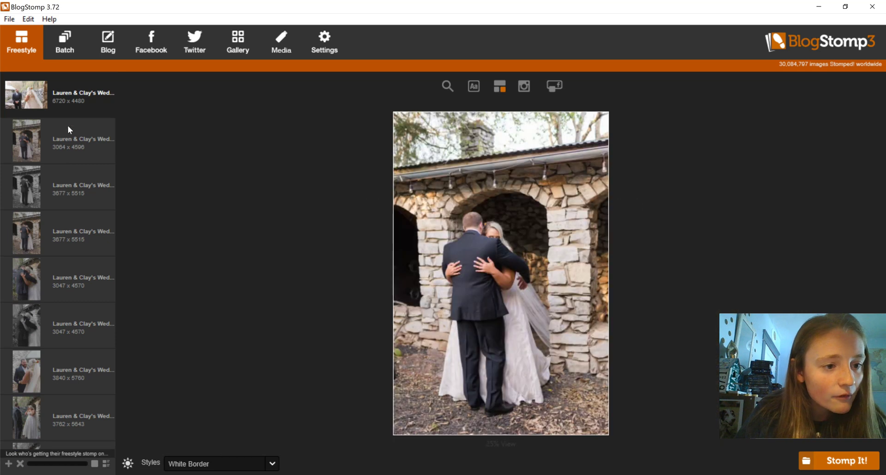
key("Delete")
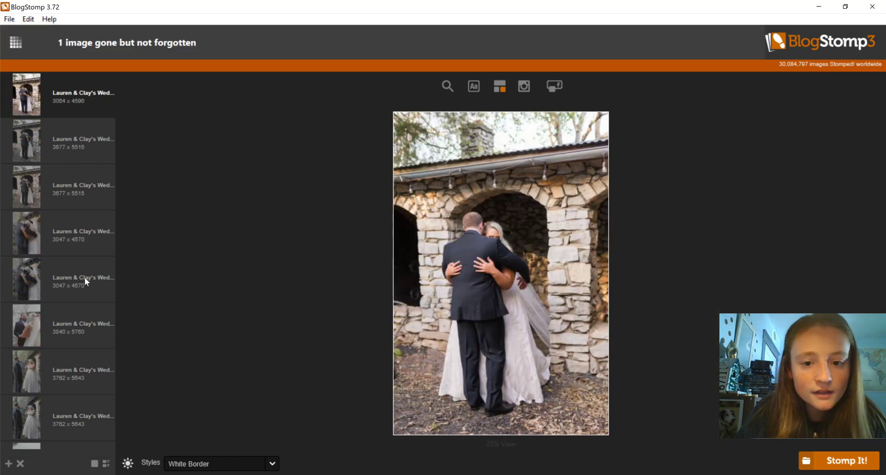
- Try the black-and-white close-up embrace beside the first color embrace, and export it paired with the other full-length color embrace
left_click(60, 282, "ctrl")
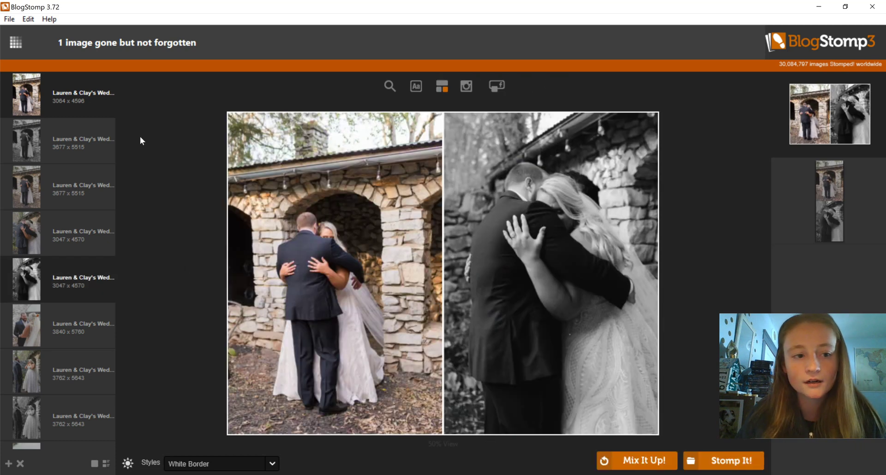
left_click(70, 192)
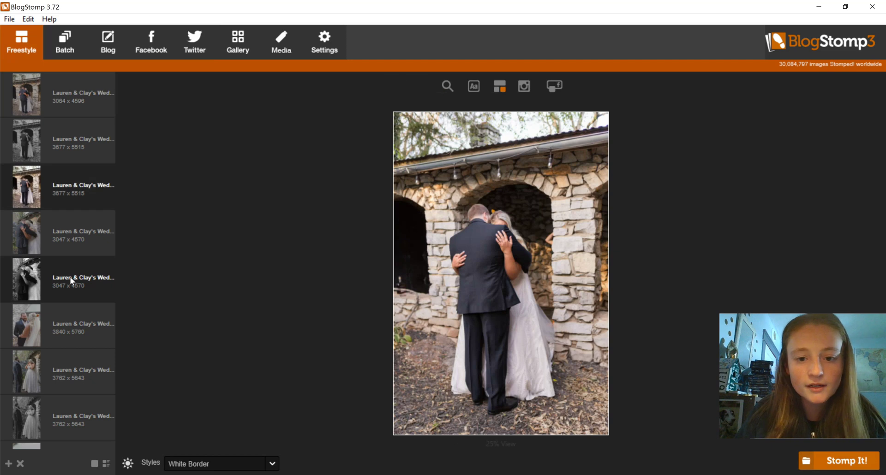
left_click(70, 277, "ctrl")
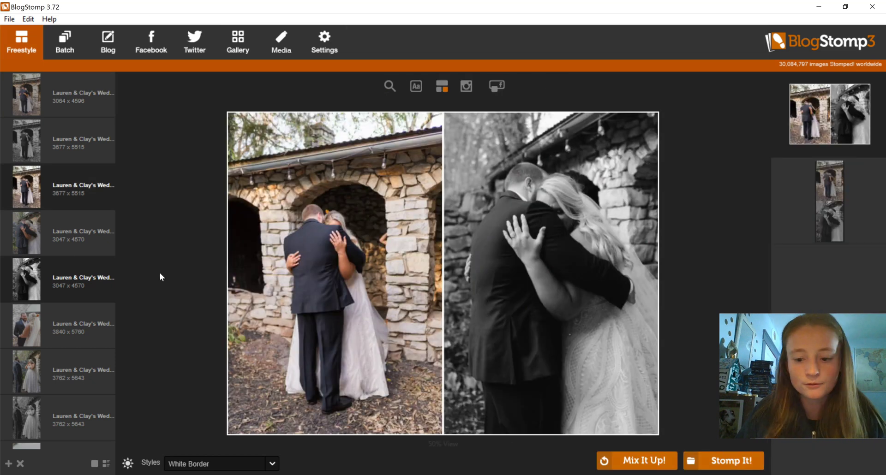
key("Return")
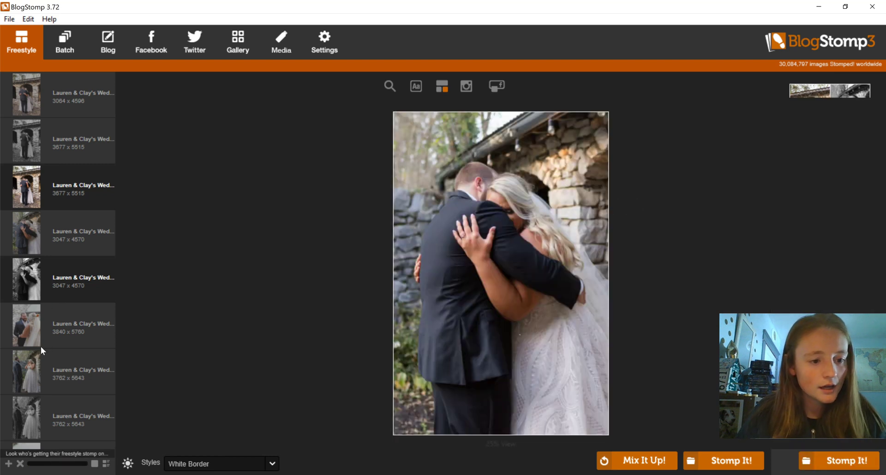
key("Delete")
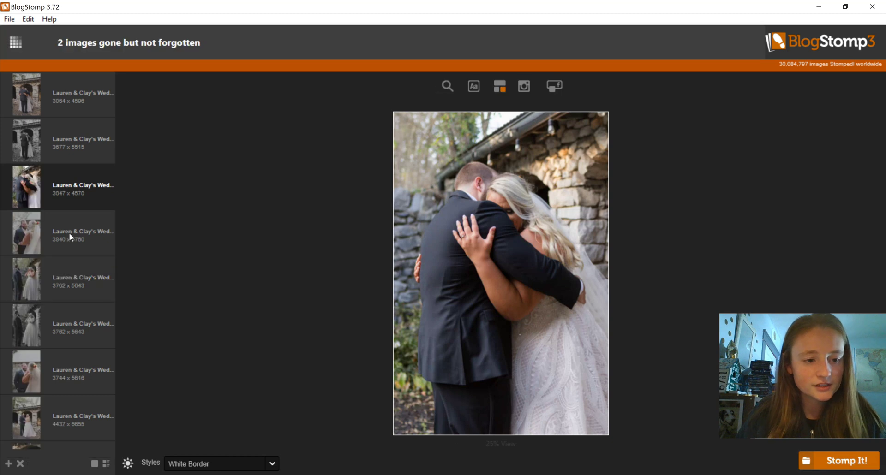
- Compare the hand-holding portrait with the photo of the groom smiling at the bride, and clear the hand-holding portrait from the list on its own
left_click(69, 234)
scroll(69, 233, "down", 3)
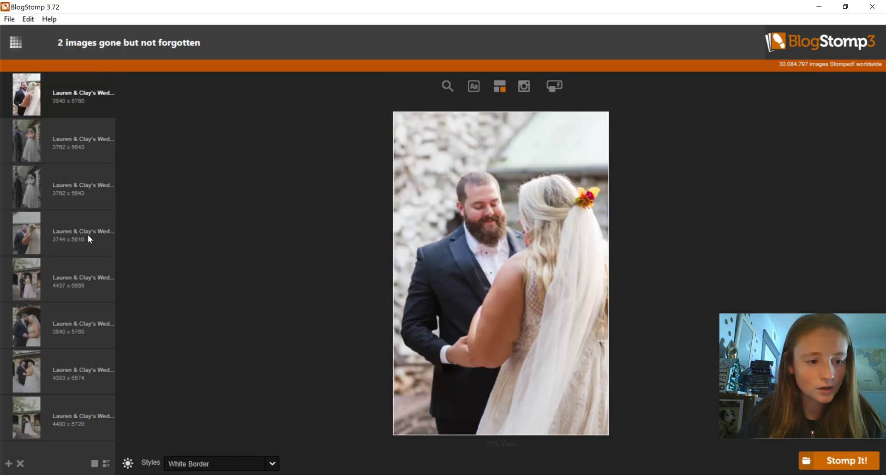
left_click(88, 235, "ctrl")
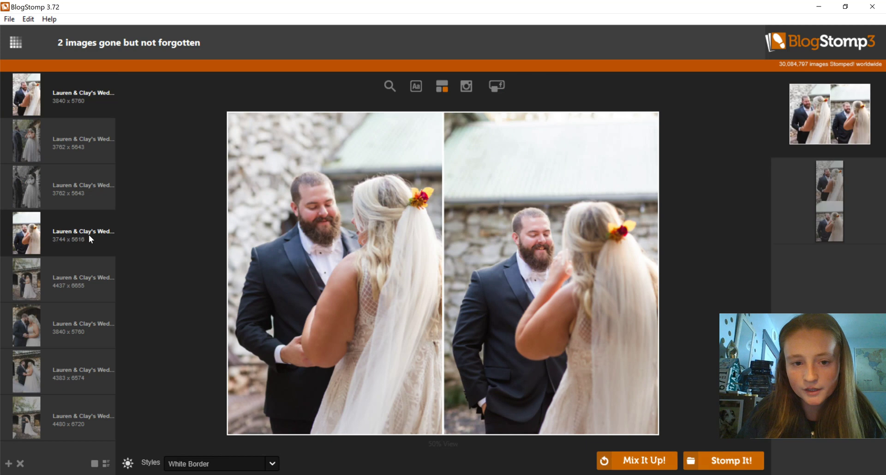
left_click(89, 235, "ctrl")
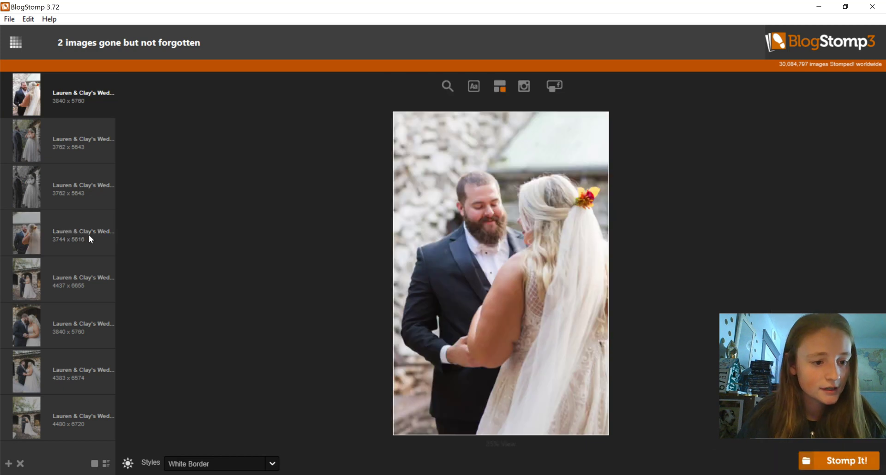
scroll(88, 235, "up", 3)
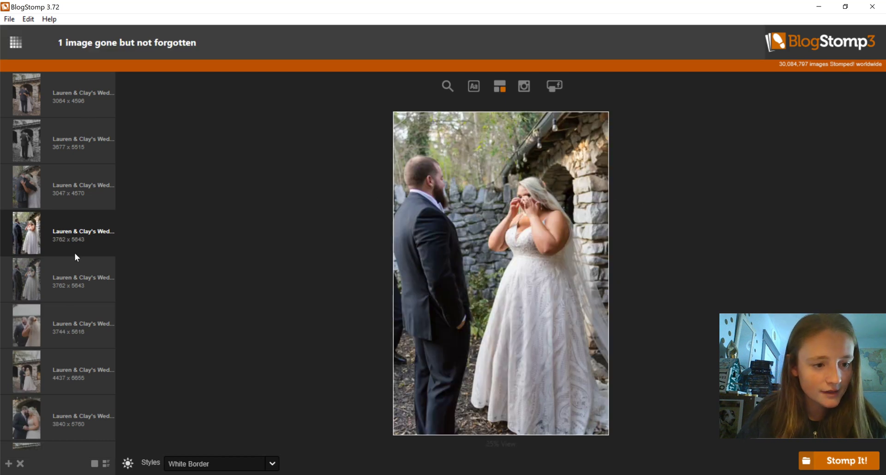
- Pair the color photo of the bride wiping her eyes with the photo of the smiling groom, swapping their order and restoring it
left_click(71, 338, "ctrl")
scroll(71, 338, "down", 2)
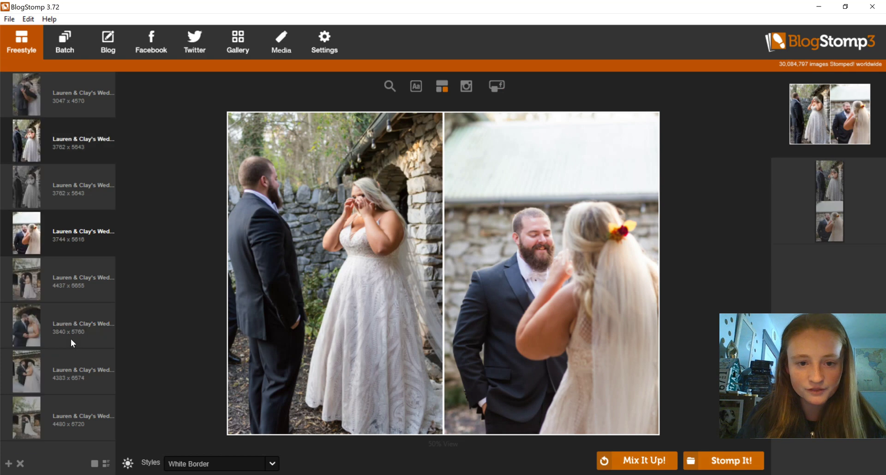
left_click_drag(591, 287, 404, 283)
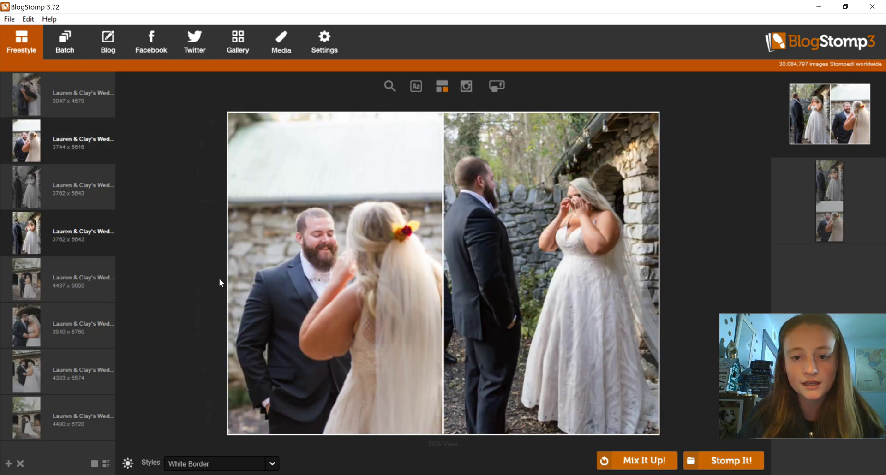
left_click_drag(490, 293, 277, 303)
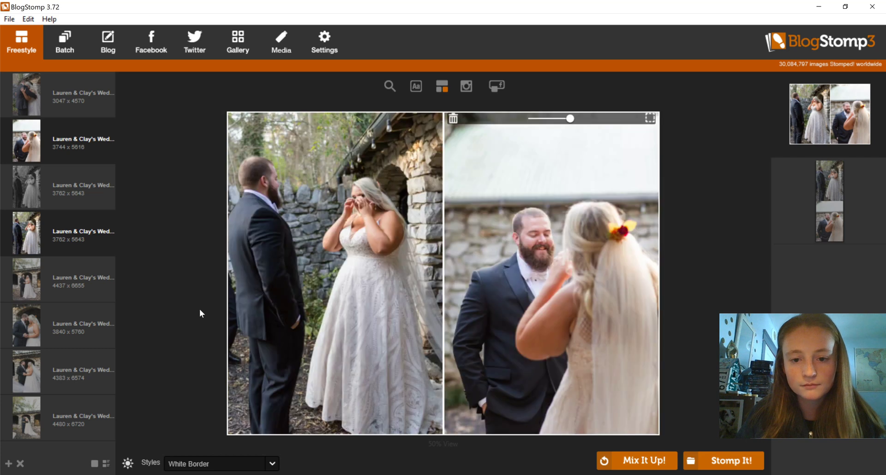
- Clear the color pair of the tearful bride and smiling groom from the list, and try the four stone-building portraits side by side
left_click_drag(492, 258, 168, 233)
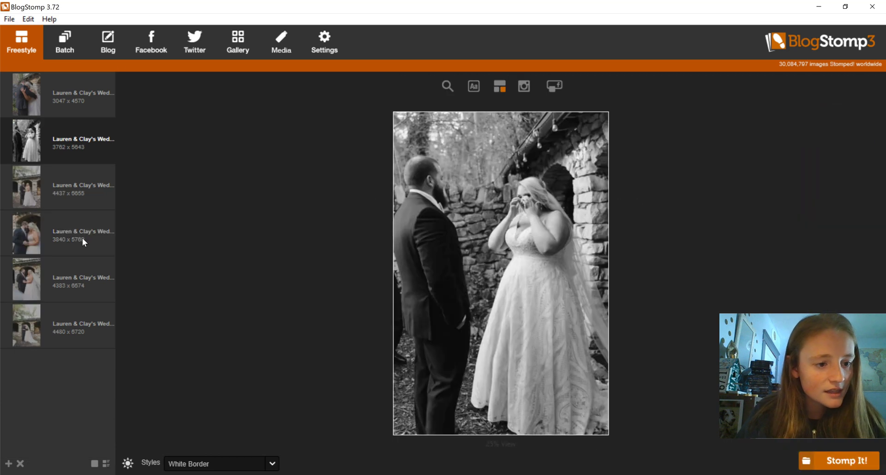
left_click(85, 187)
left_click(68, 321, "shift")
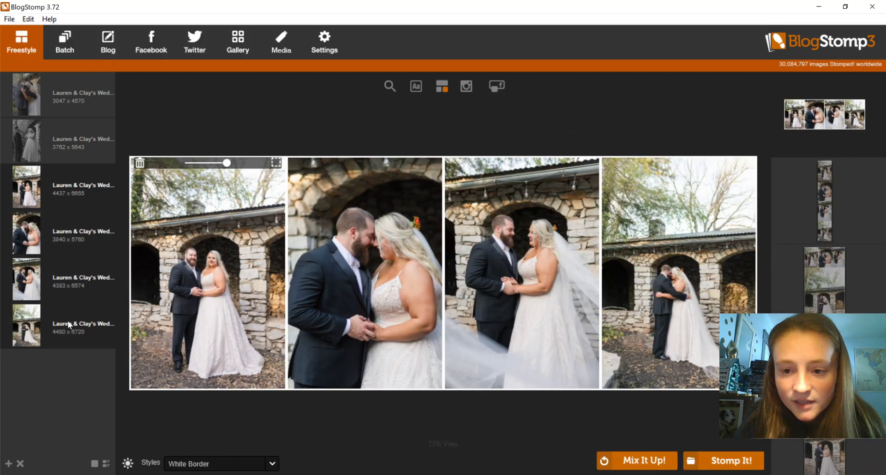
- Compare the full-length portrait facing the camera with the flowing-veil portrait and the forehead-to-forehead close-up, and check the wide embrace portrait alone
left_click(86, 193)
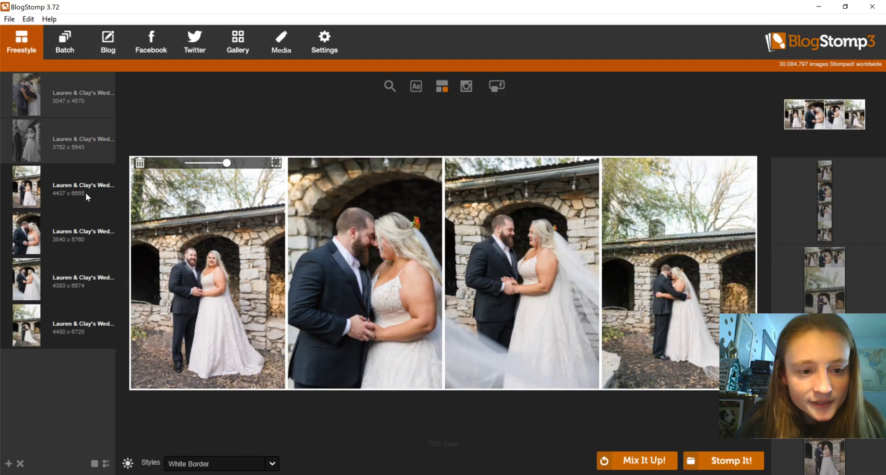
left_click(76, 294, "ctrl")
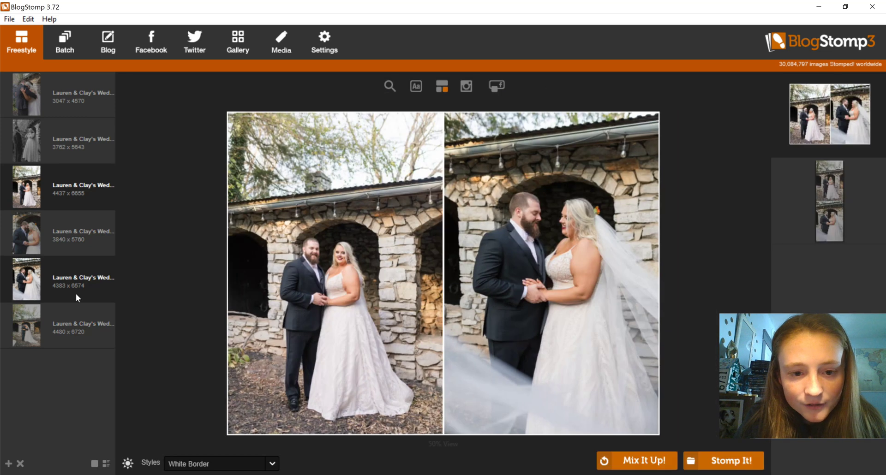
left_click(91, 259, "ctrl")
left_click(83, 236, "ctrl")
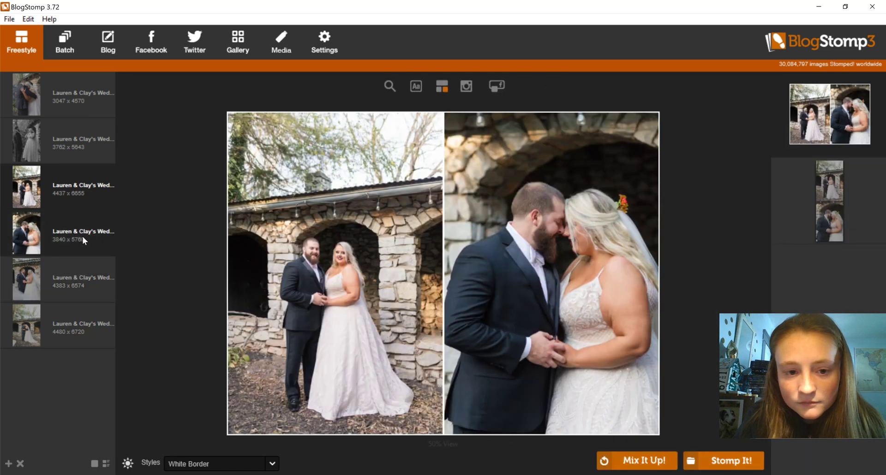
left_click(77, 181)
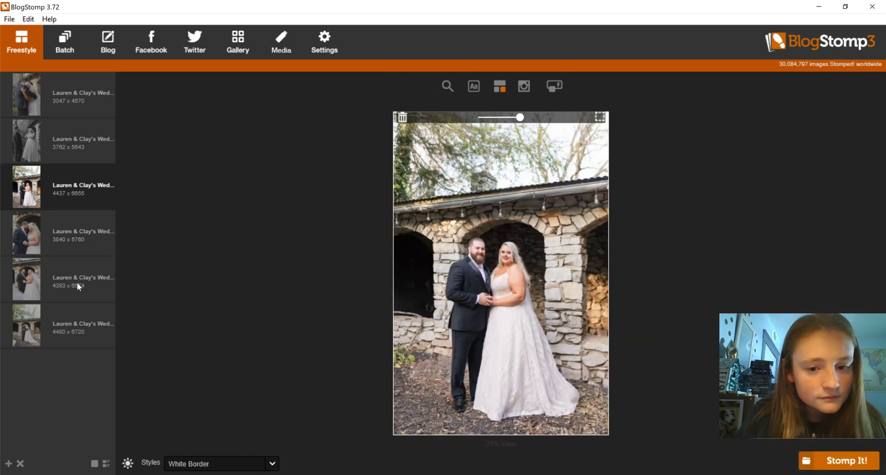
left_click(77, 282, "ctrl")
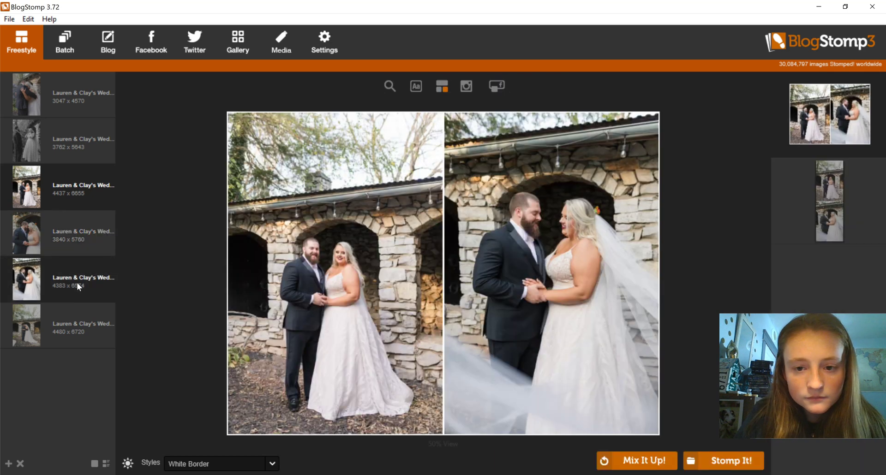
left_click(77, 321)
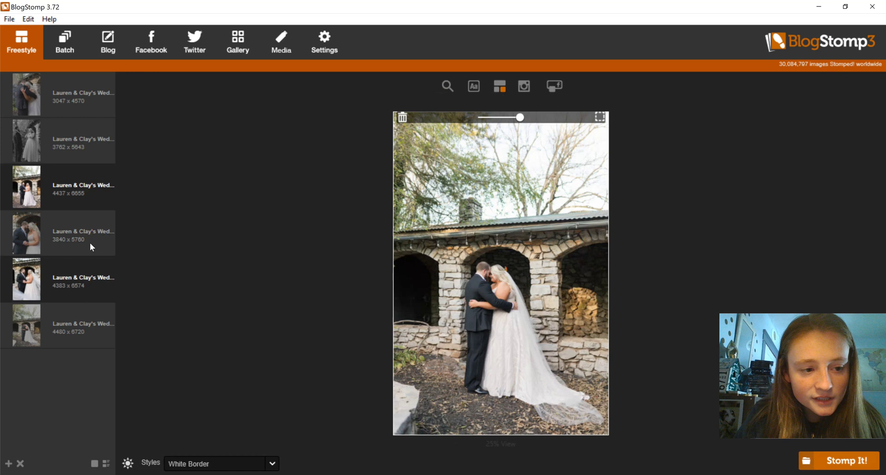
left_click(84, 183)
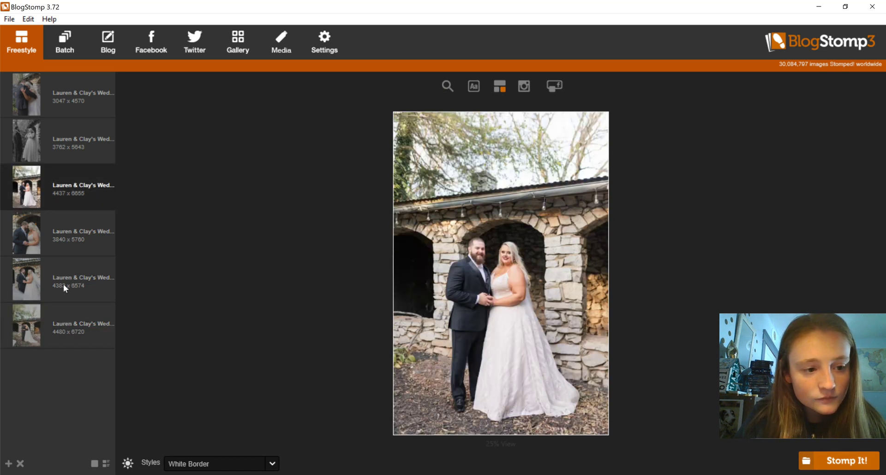
left_click(62, 283)
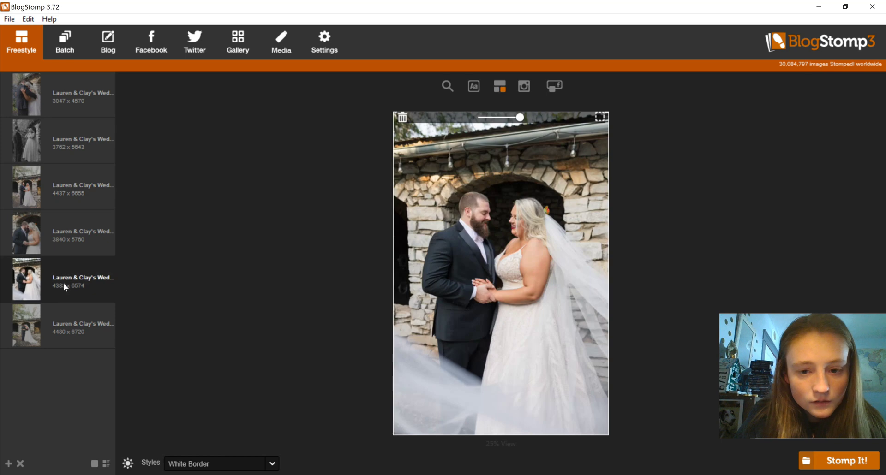
- Export the full-length portrait facing the camera and the wide embrace portrait as single images, clearing both from the list
left_click(75, 200)
key("Return")
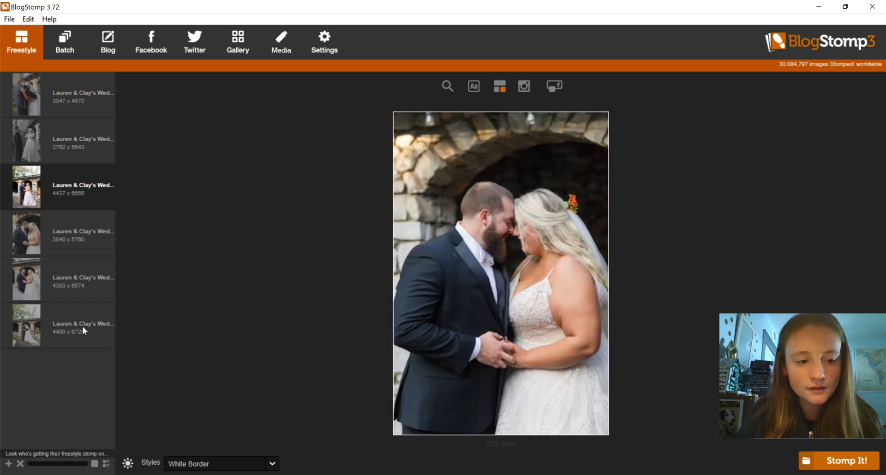
left_click(66, 259)
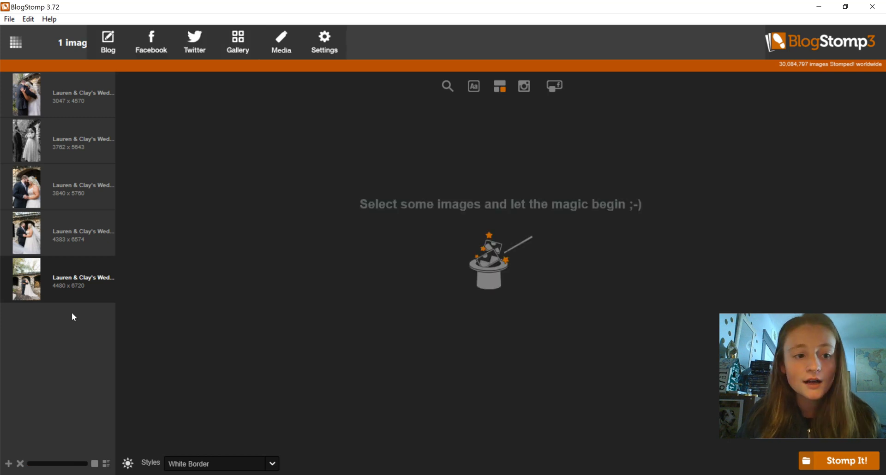
- Select all the remaining unused photos and remove them from the image list
left_click(90, 187)
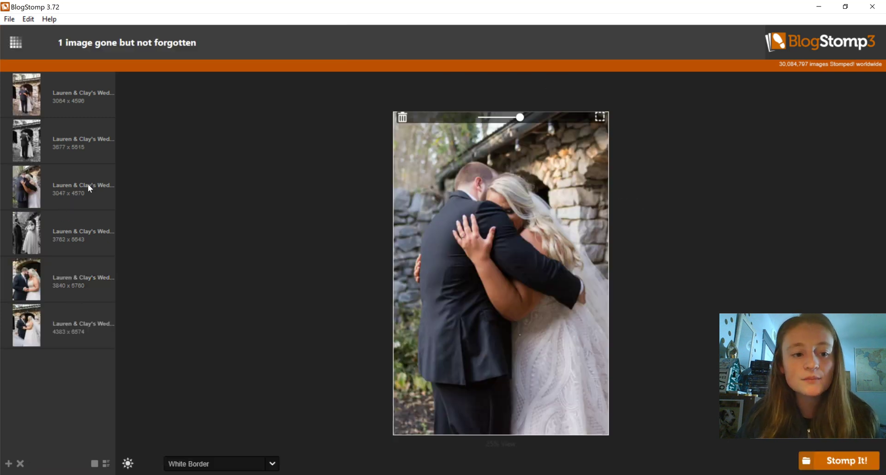
key("ctrl+a")
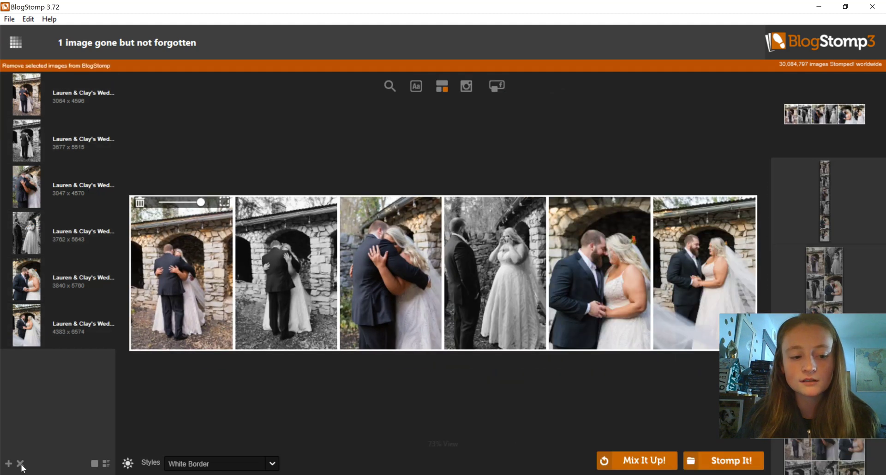
left_click(20, 464)
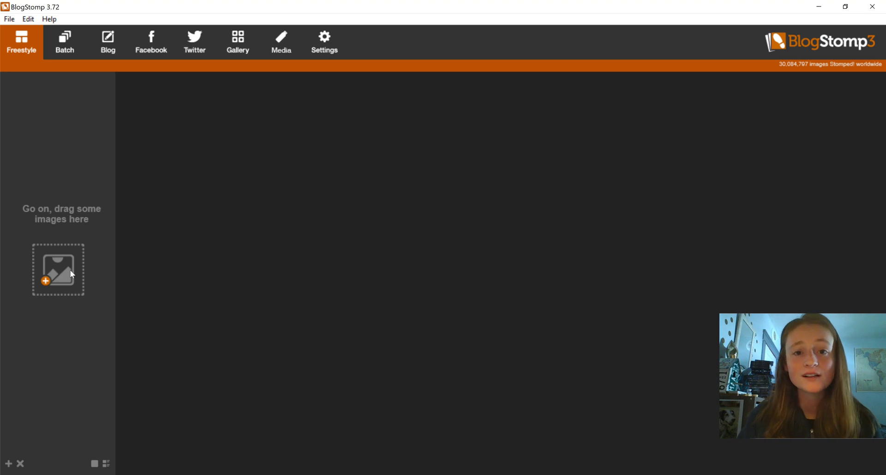
- Look at the blog publishing and Facebook upload options, accept the Facebook notice, and close the Stomped! folder it opens
left_click(108, 43)
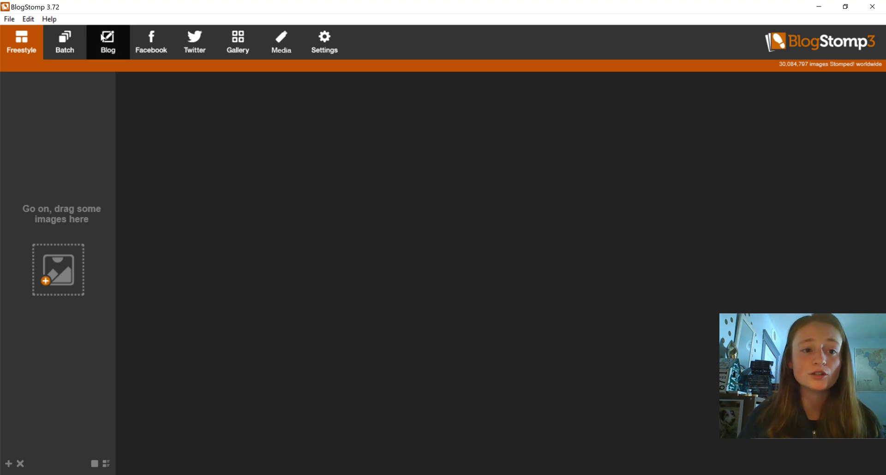
left_click(157, 48)
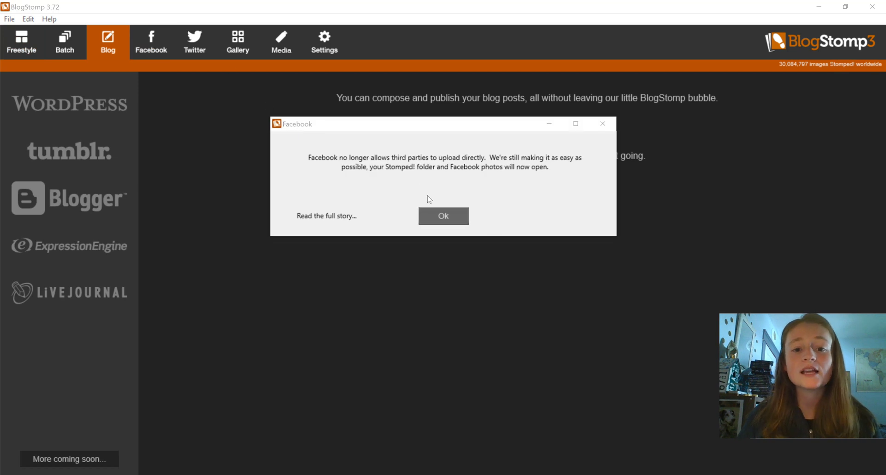
left_click(451, 217)
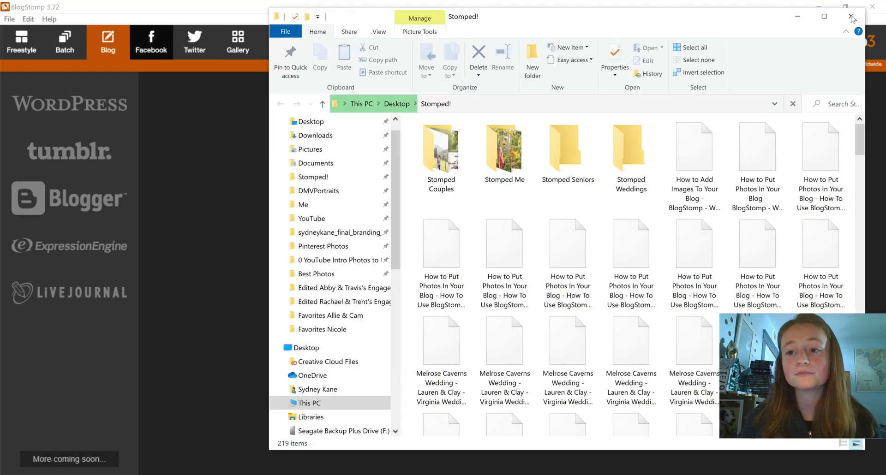
scroll(669, 236, "down", 1)
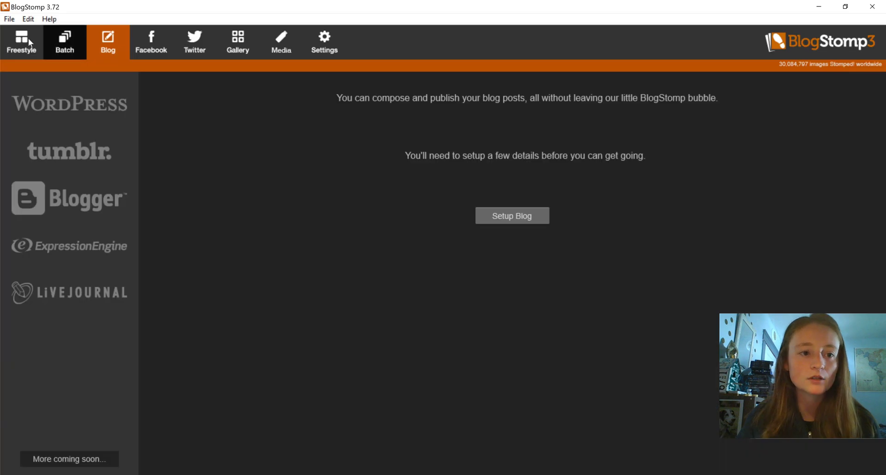
- Look at the Freestyle and Batch workspaces, ending back in Freestyle
left_click(28, 39)
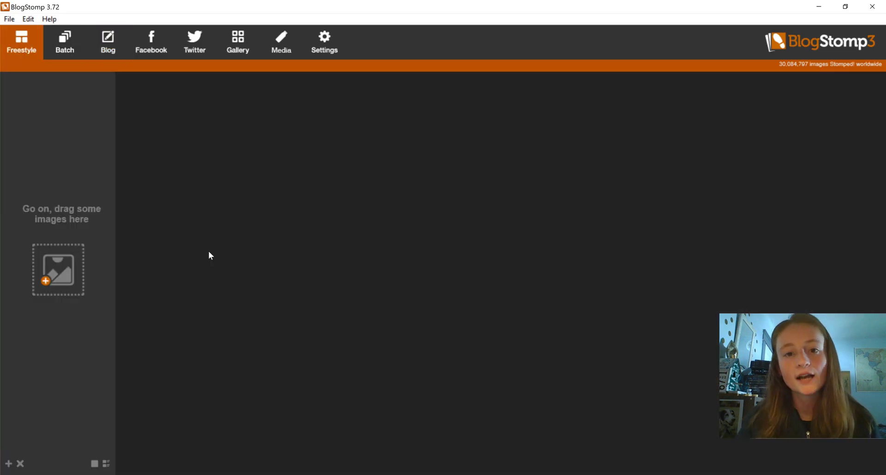
left_click(66, 40)
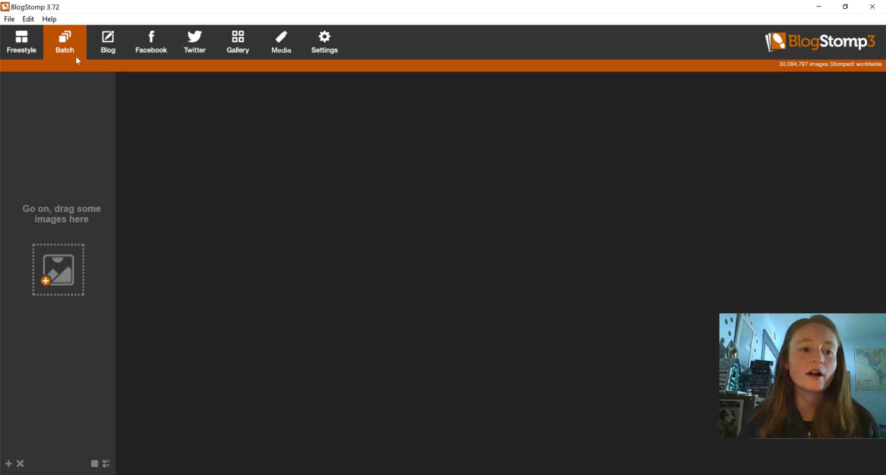
left_click(31, 38)
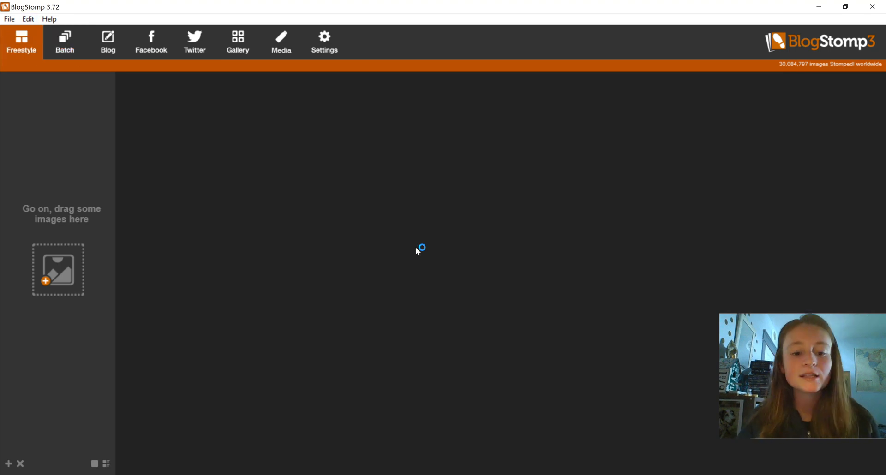